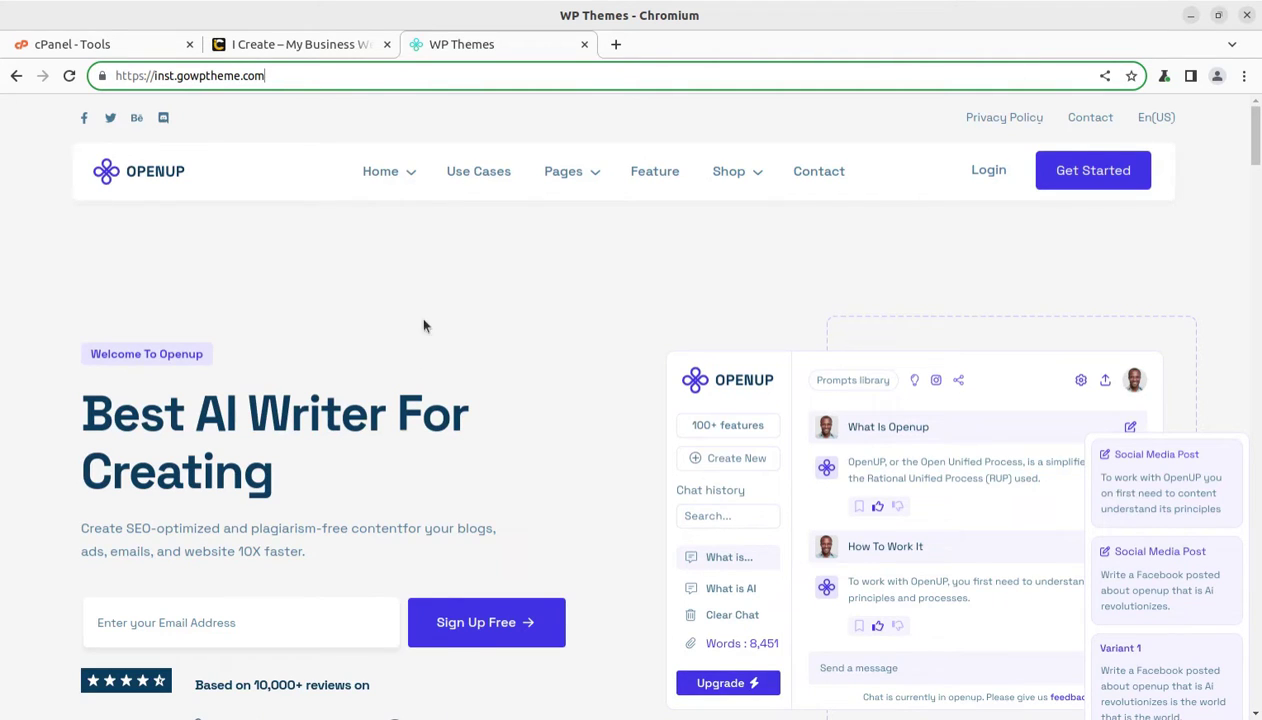
# Step: Load the WordPress wp-login page
pyautogui.scroll(-1, 487, 331)
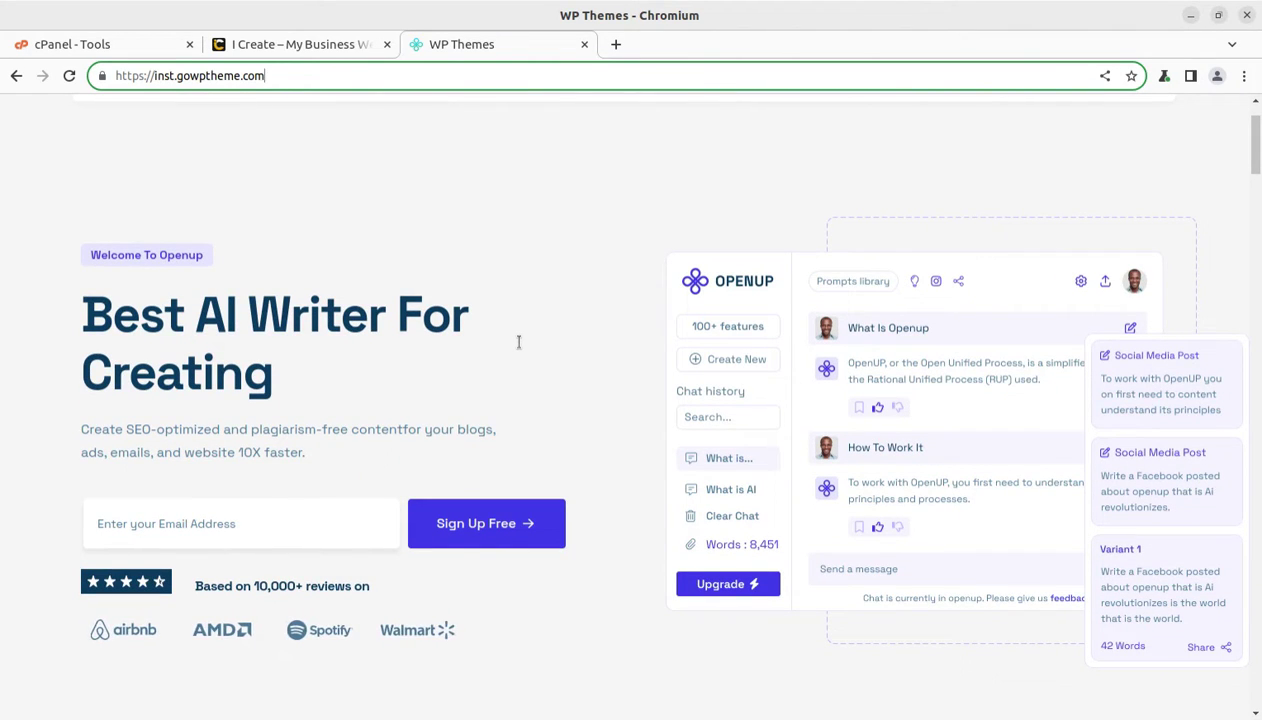
pyautogui.scroll(-2, 518, 342)
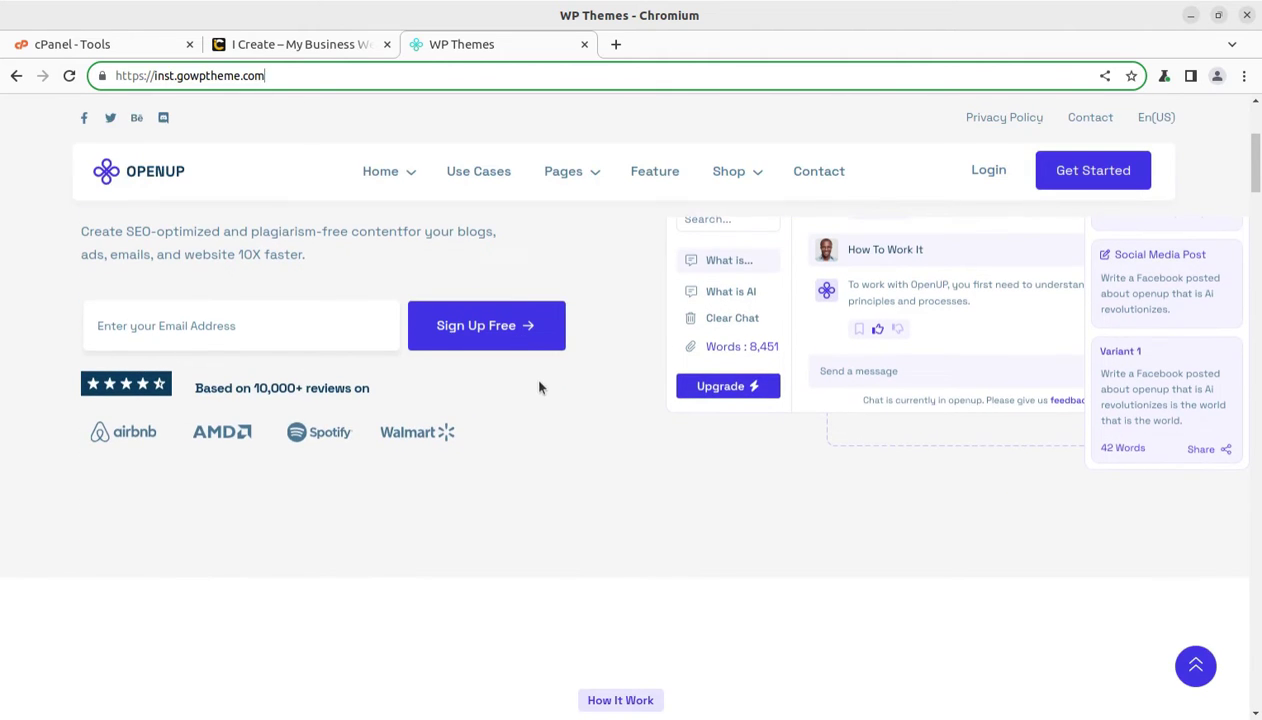
pyautogui.scroll(-2, 549, 467)
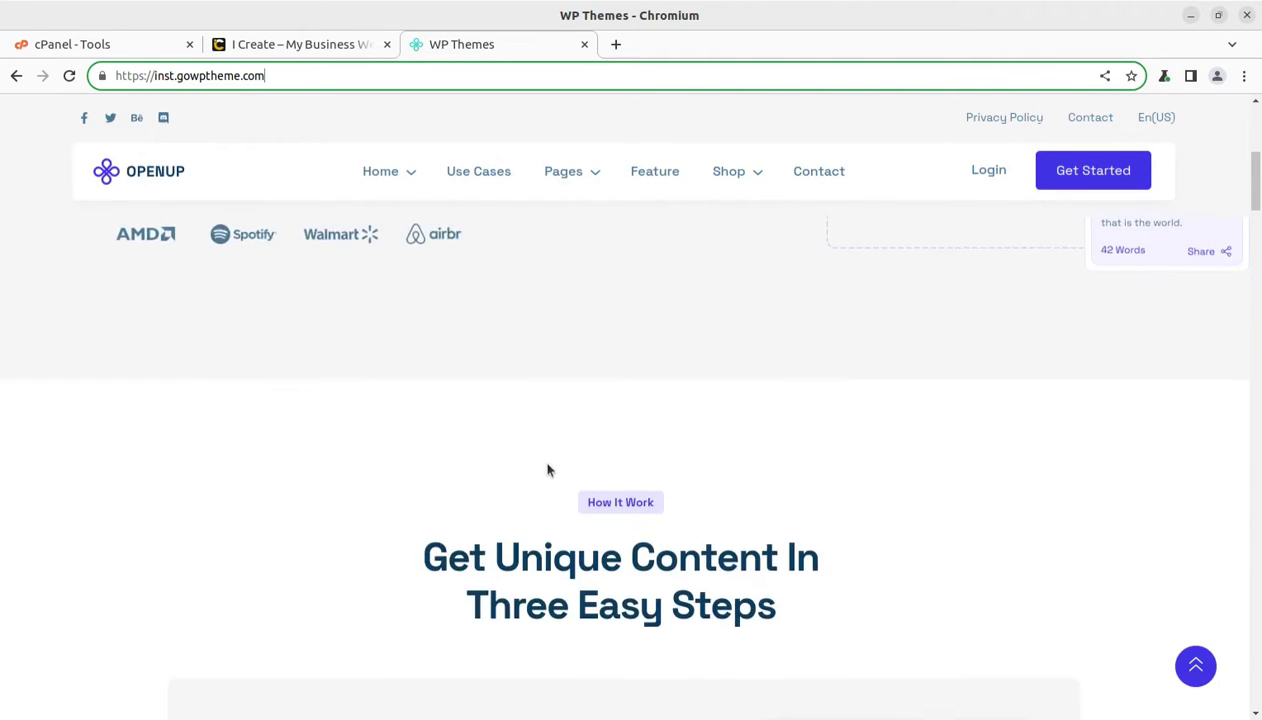
pyautogui.scroll(-2, 540, 466)
pyautogui.moveTo(388, 171)
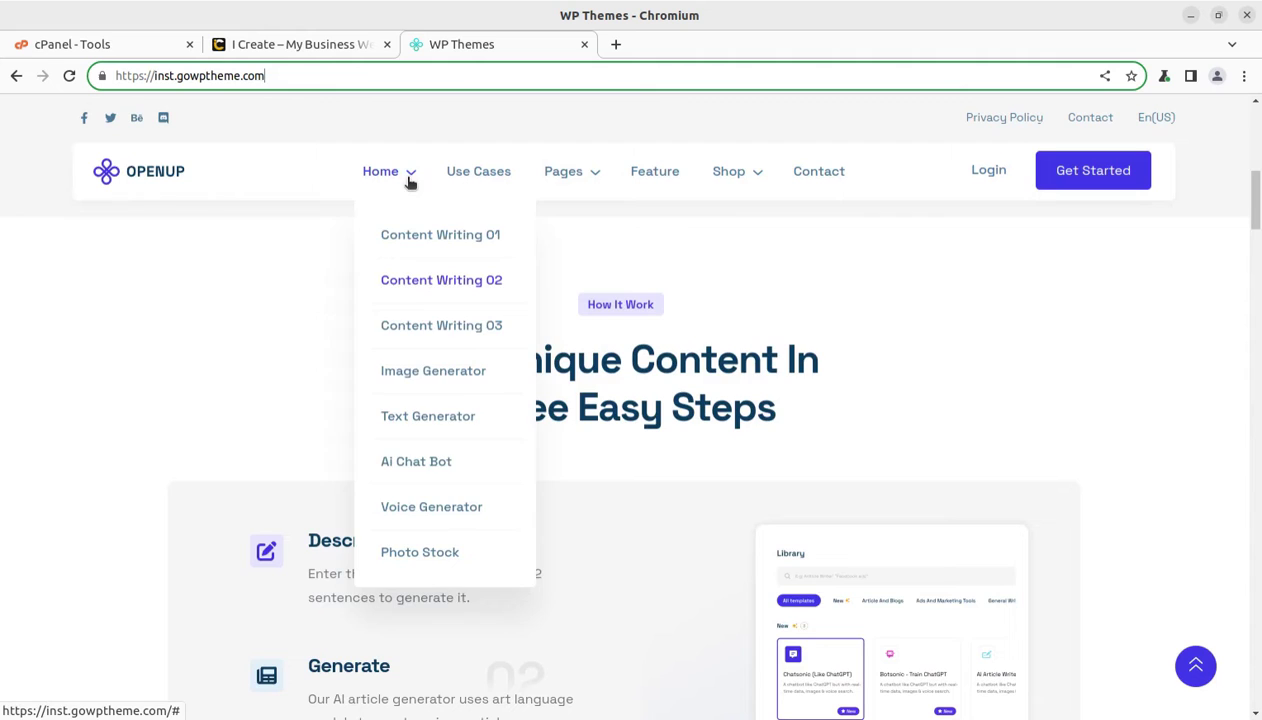
pyautogui.scroll(2, 285, 337)
pyautogui.scroll(4, 287, 340)
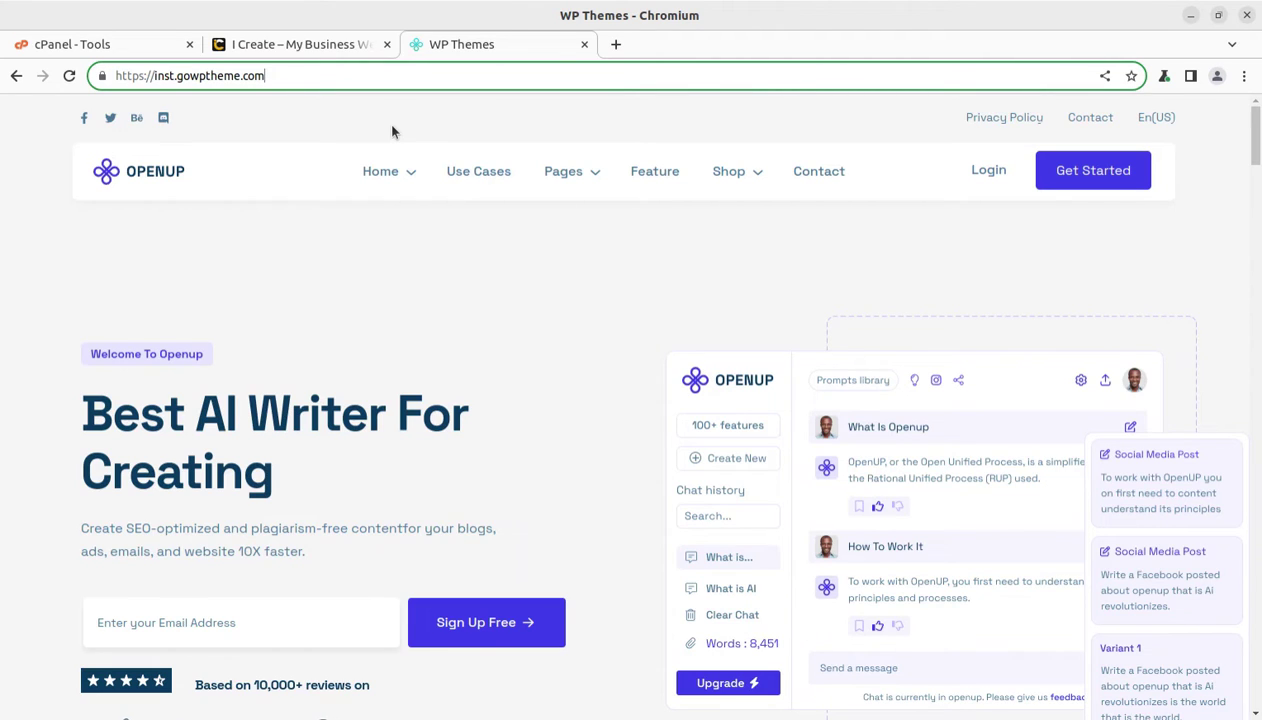
pyautogui.press('Return')
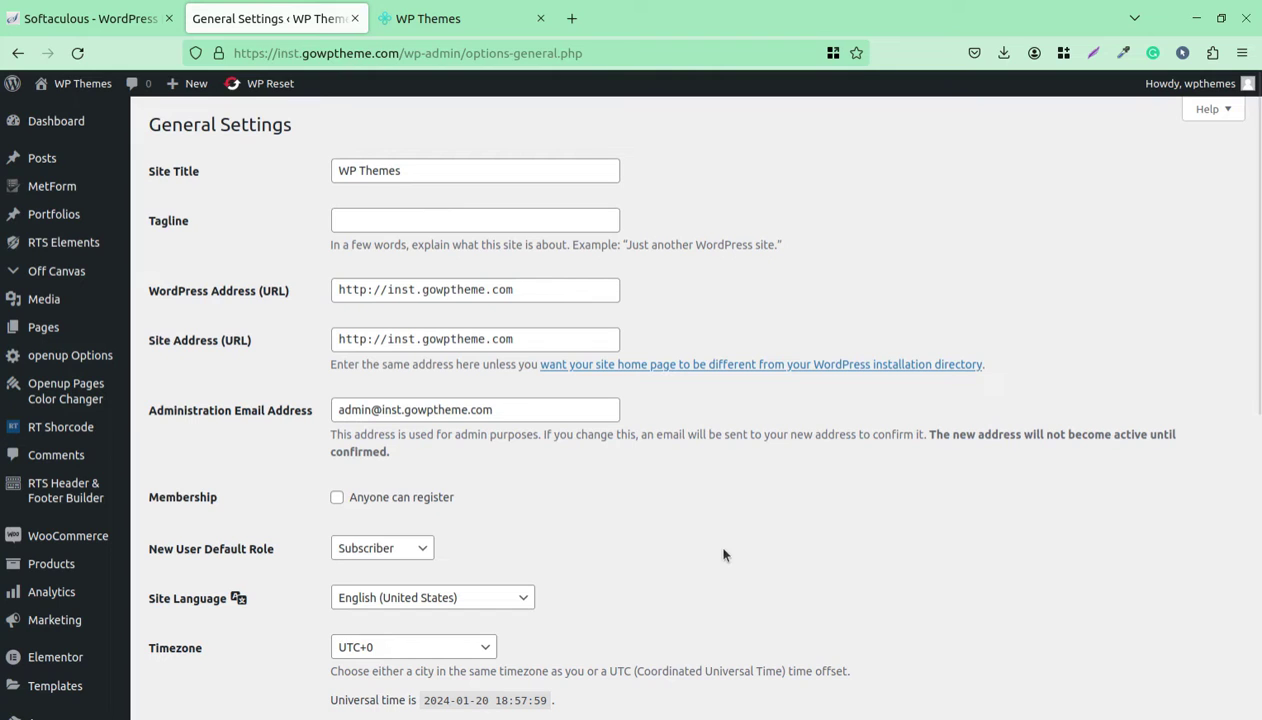
# Step: Tick Membership 'Anyone can register' in General Settings and save the changes
pyautogui.click(337, 498)
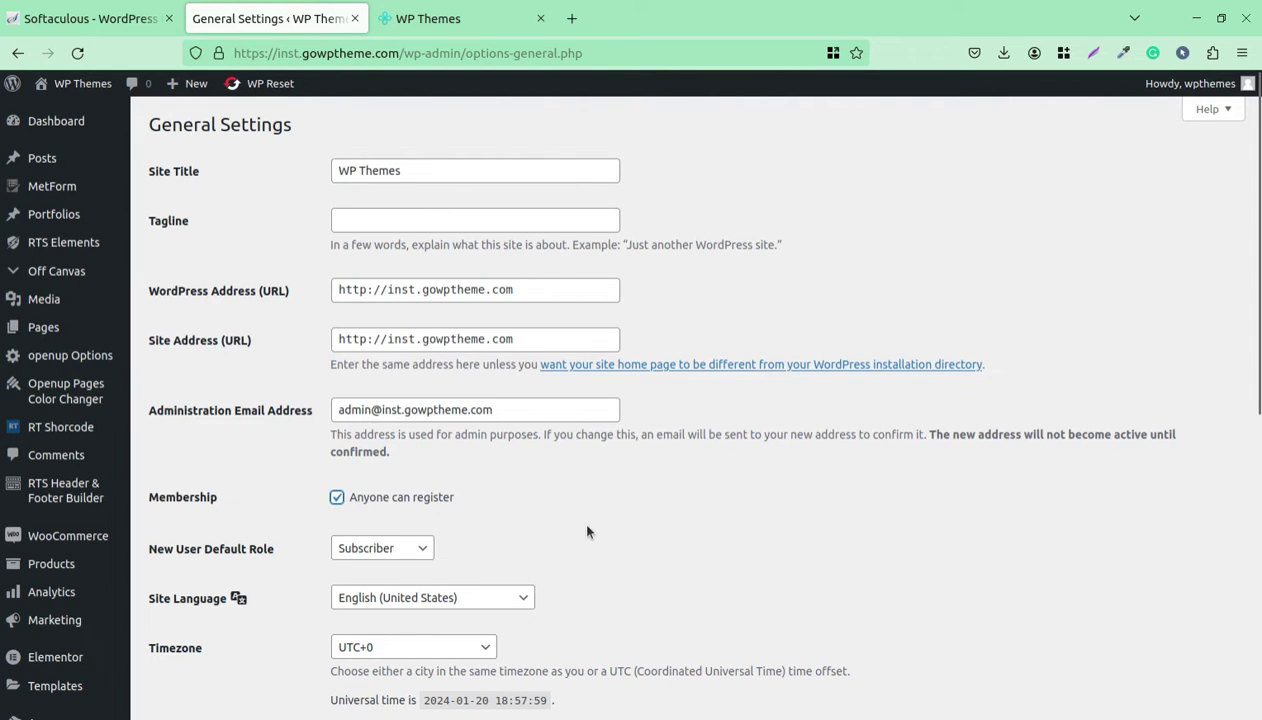
pyautogui.scroll(-3, 588, 532)
pyautogui.scroll(-3, 588, 532)
pyautogui.scroll(-3, 588, 532)
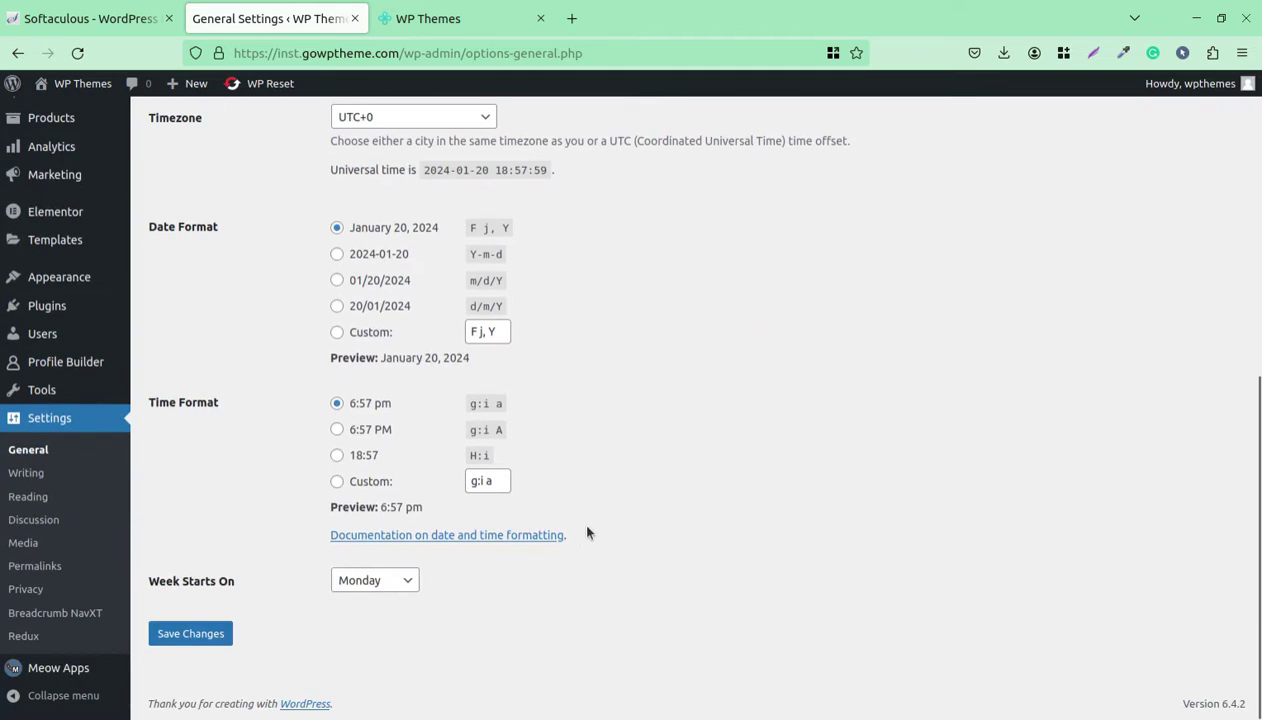
pyautogui.click(190, 634)
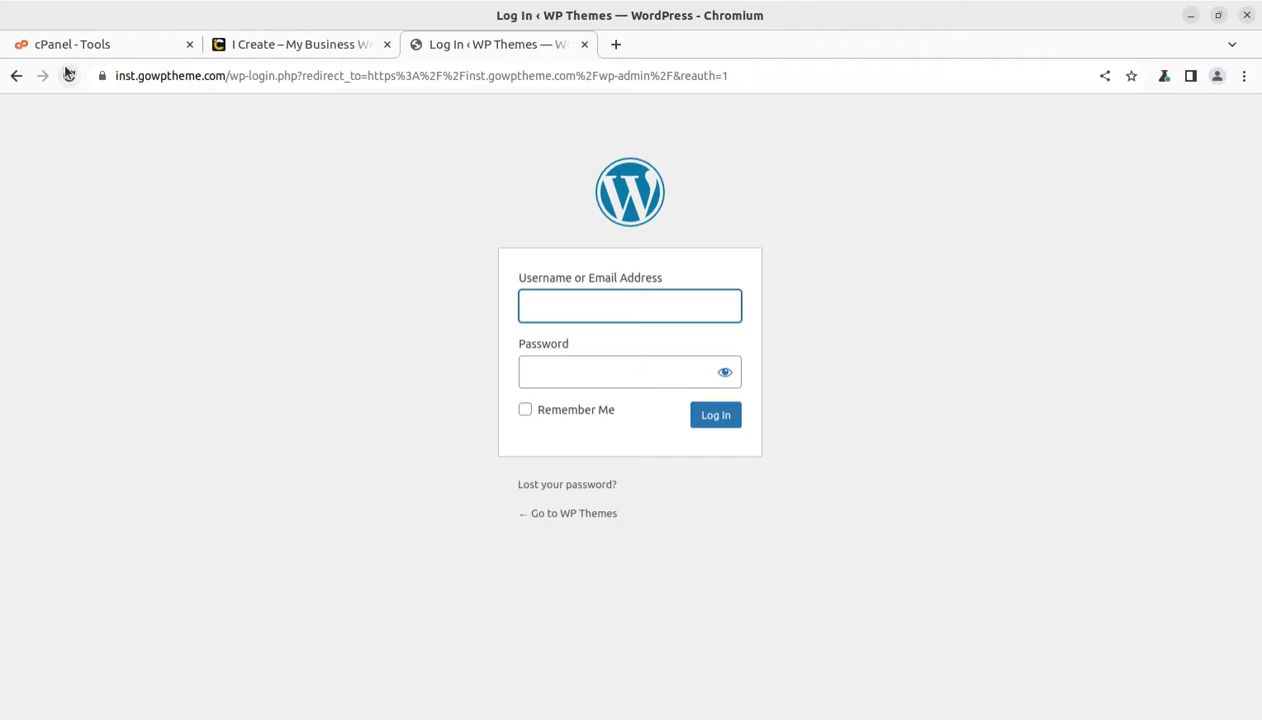
# Step: Reload wp-login, open its default Register form, then return to General Settings
pyautogui.click(69, 75)
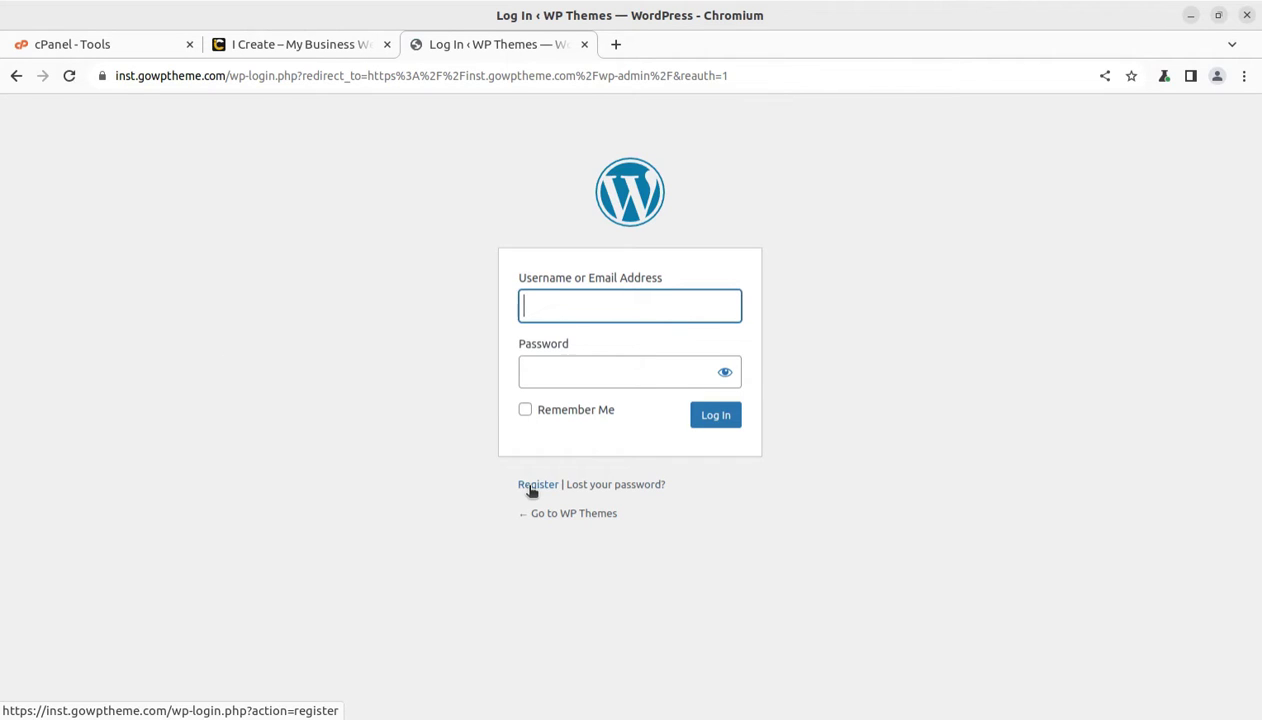
pyautogui.click(530, 488)
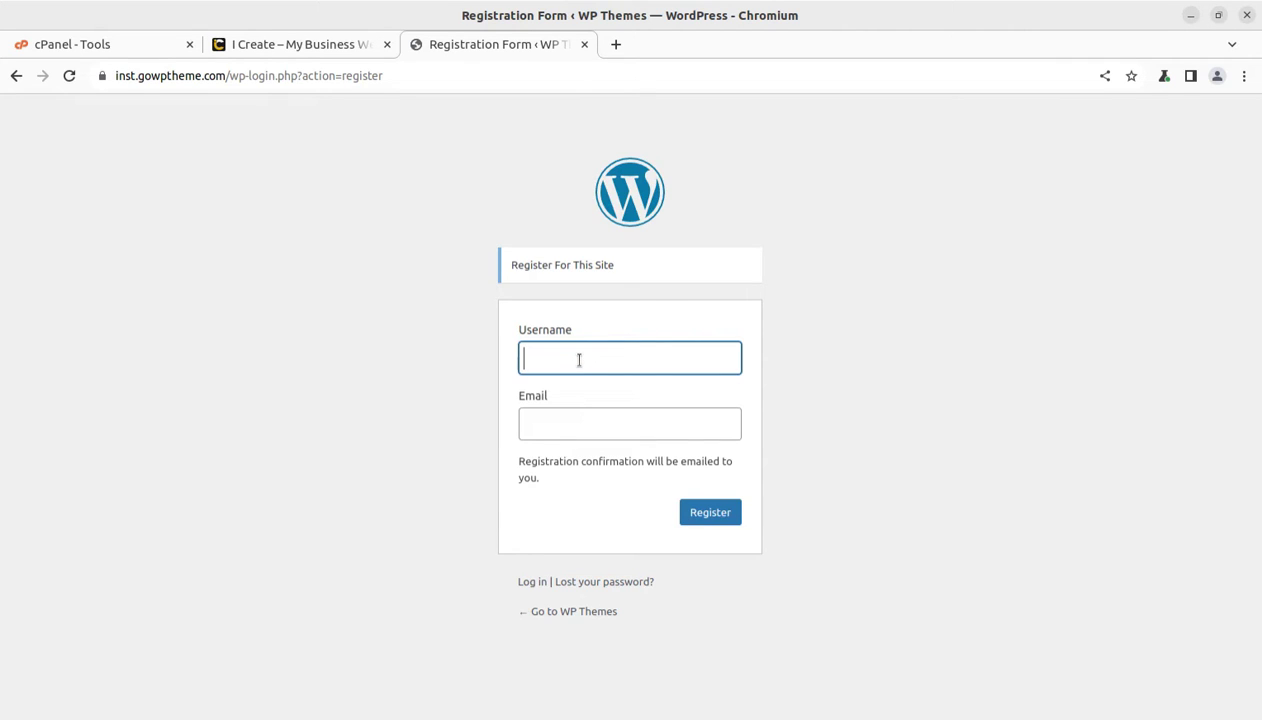
pyautogui.click(10, 88)
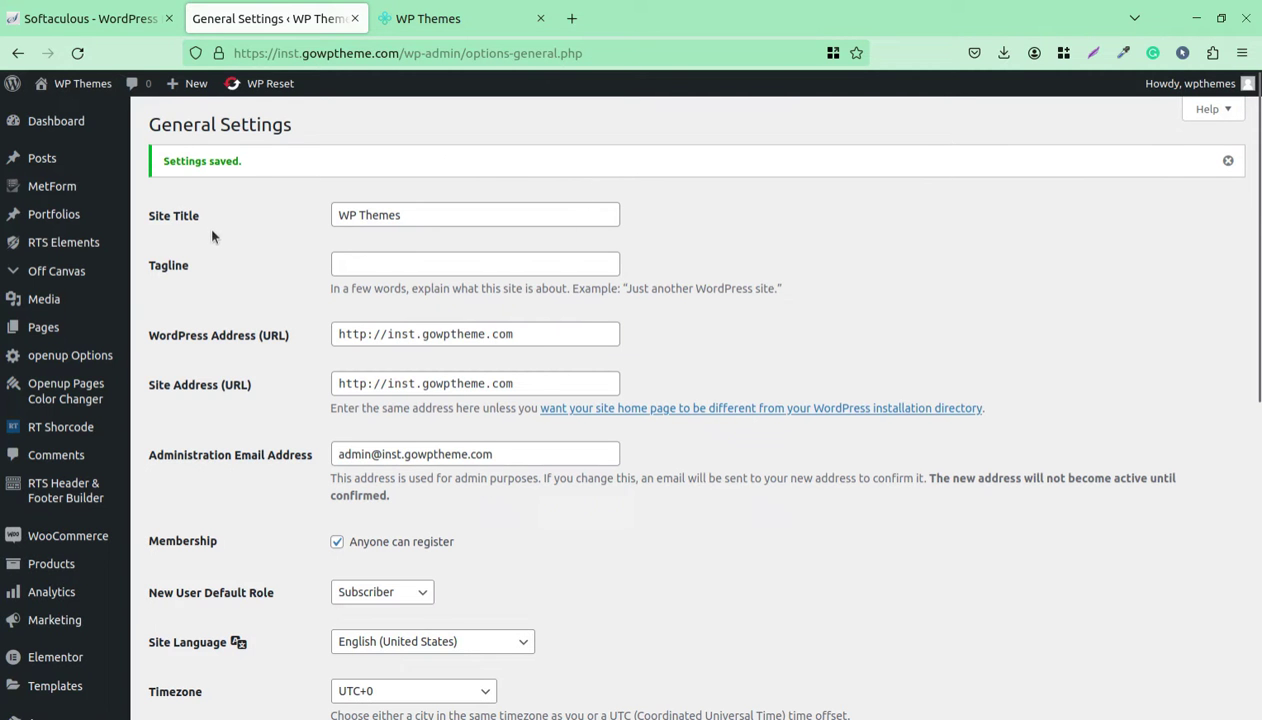
# Step: Open the admin's Edit Profile page and review its name, contact and biography fields
pyautogui.moveTo(1190, 83)
pyautogui.click(1148, 121)
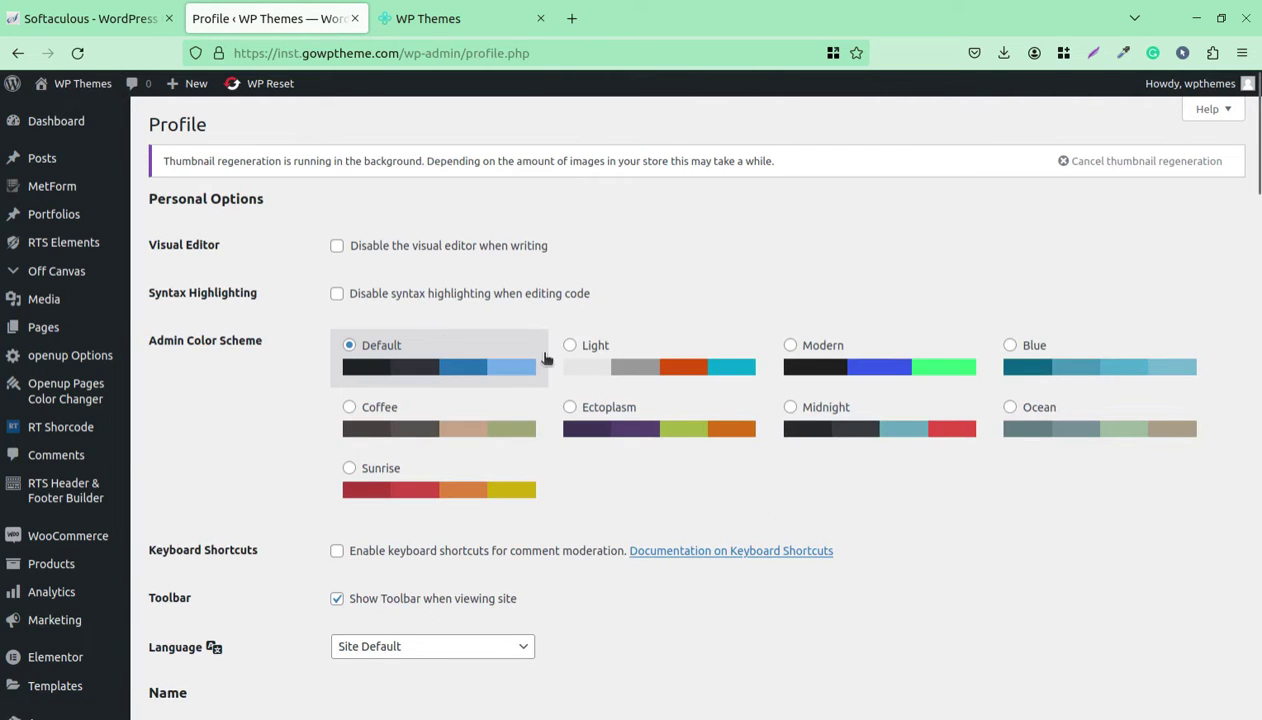
pyautogui.scroll(-5, 675, 416)
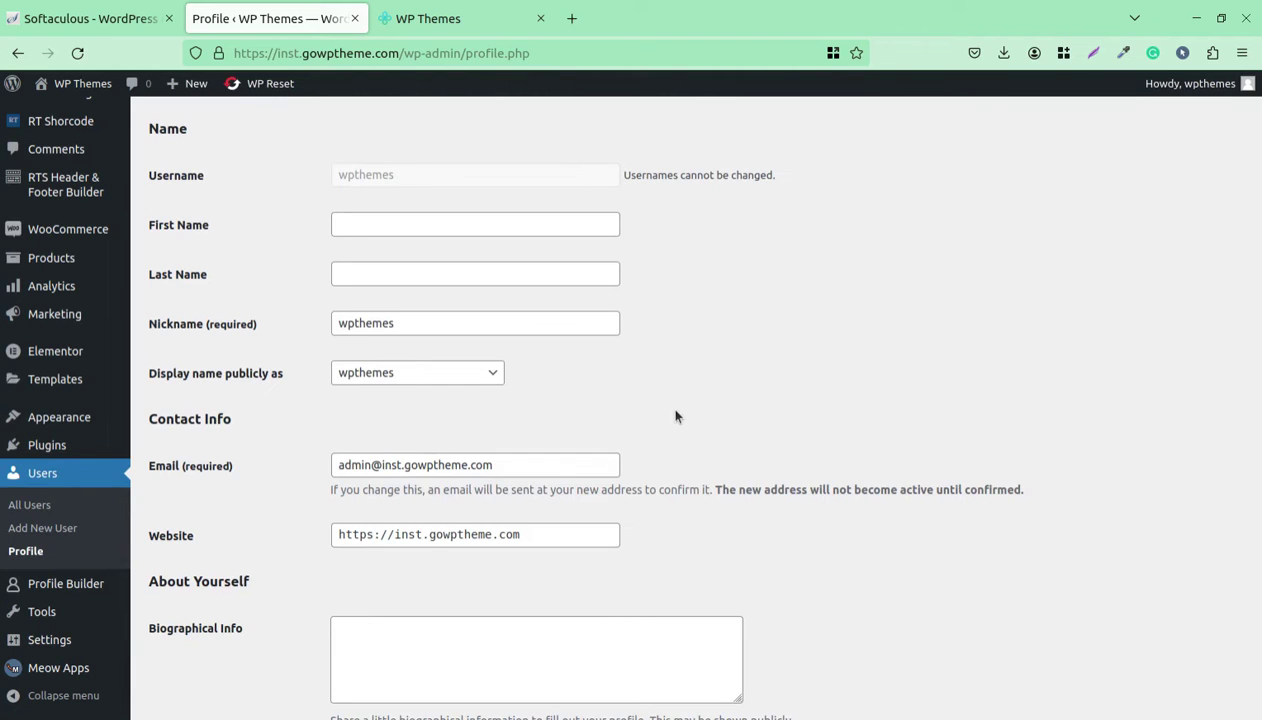
pyautogui.scroll(-3, 675, 416)
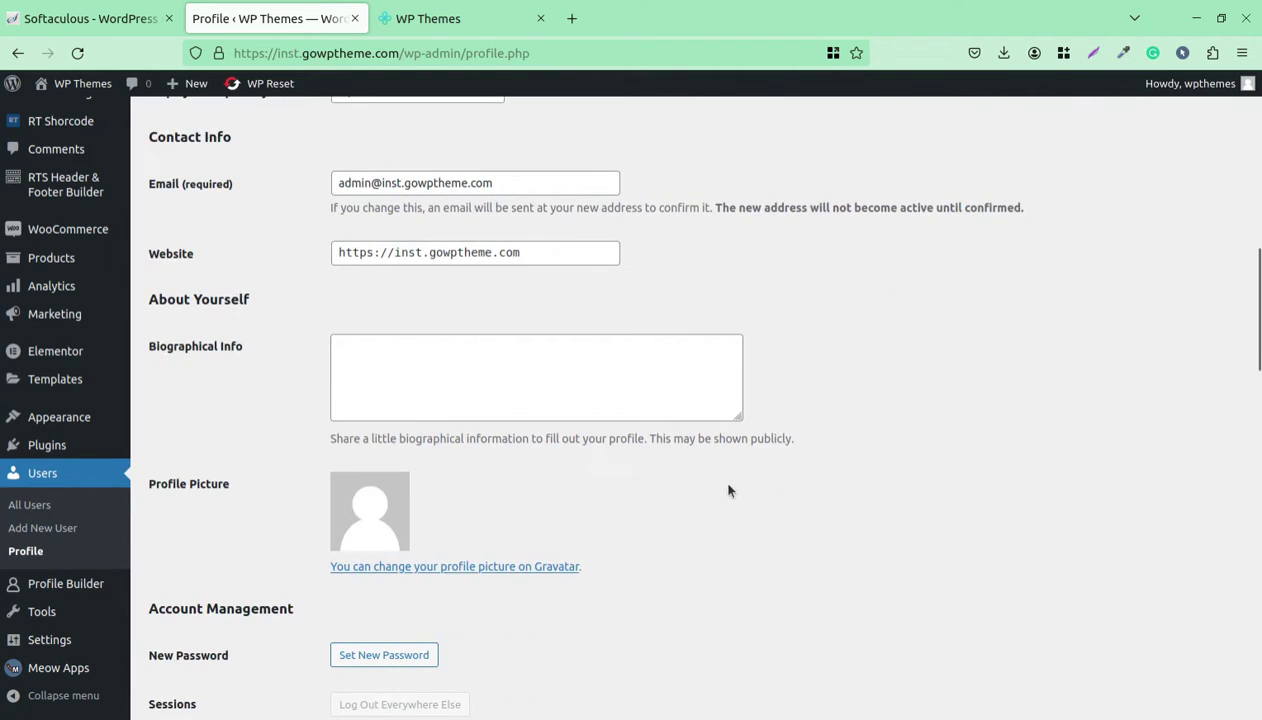
pyautogui.scroll(-2, 728, 490)
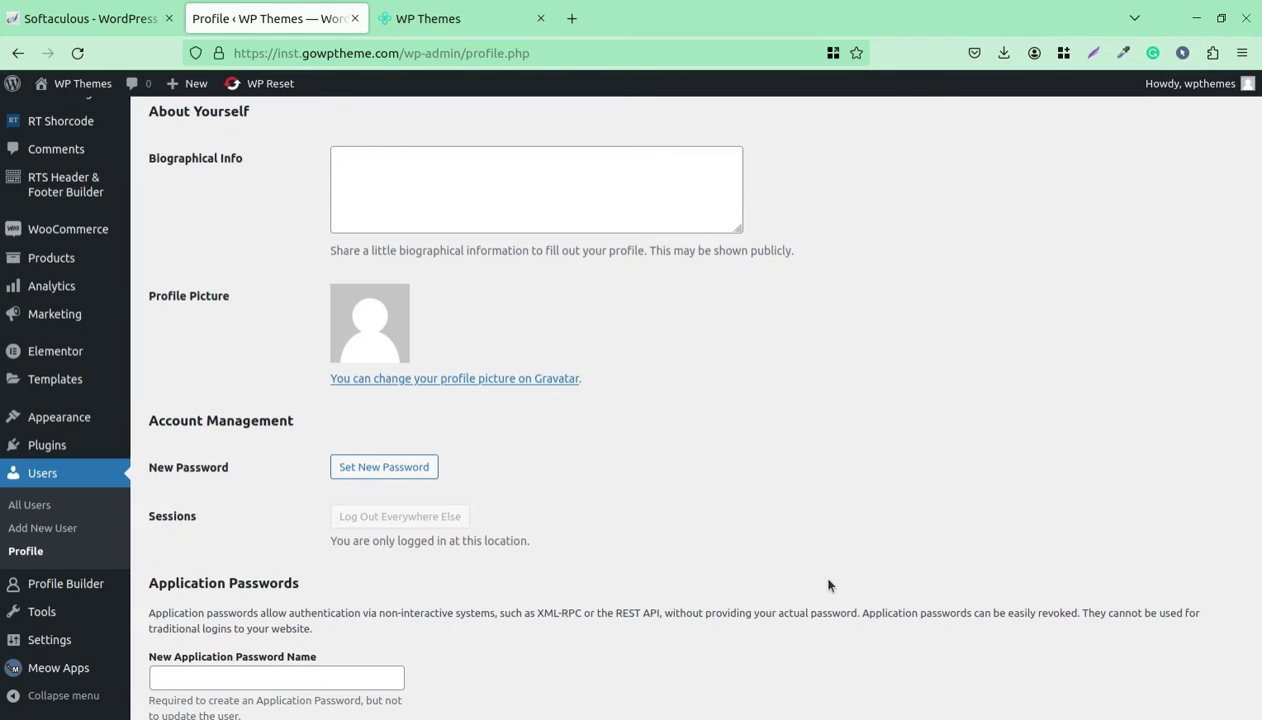
pyautogui.moveTo(65, 583)
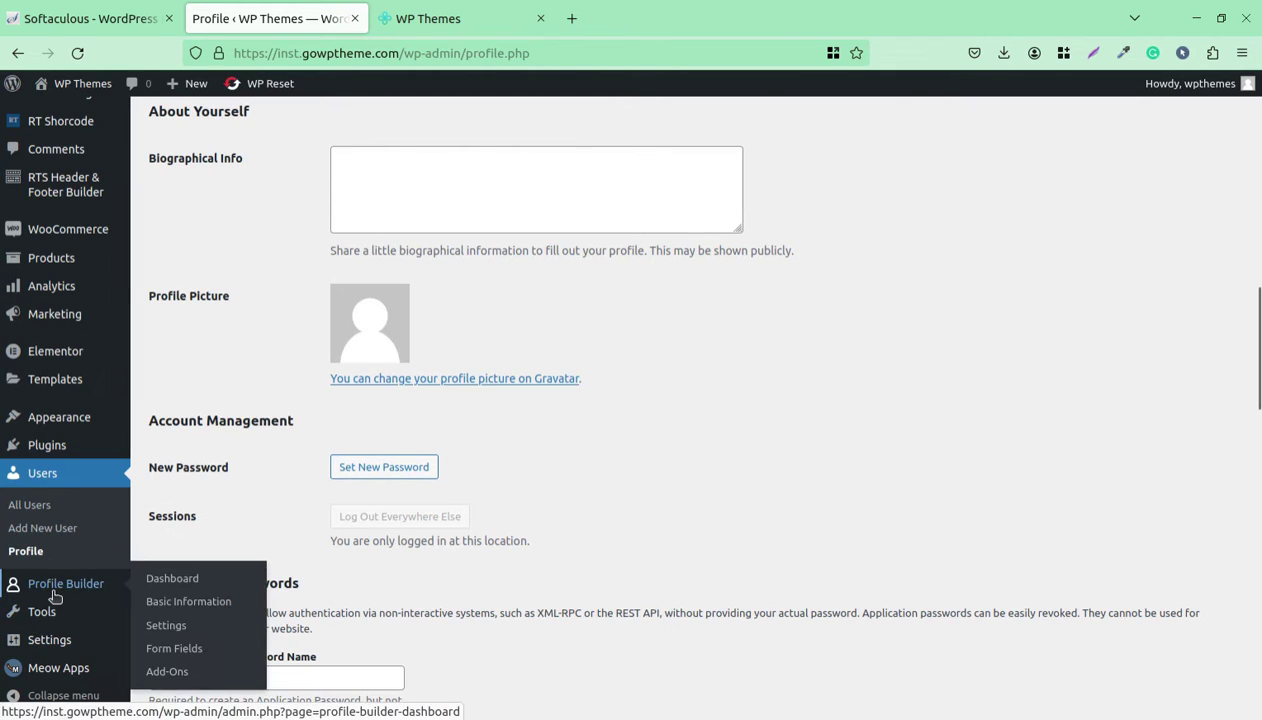
# Step: Open Profile Builder and locate it as active on the Installed Plugins page
pyautogui.click(55, 592)
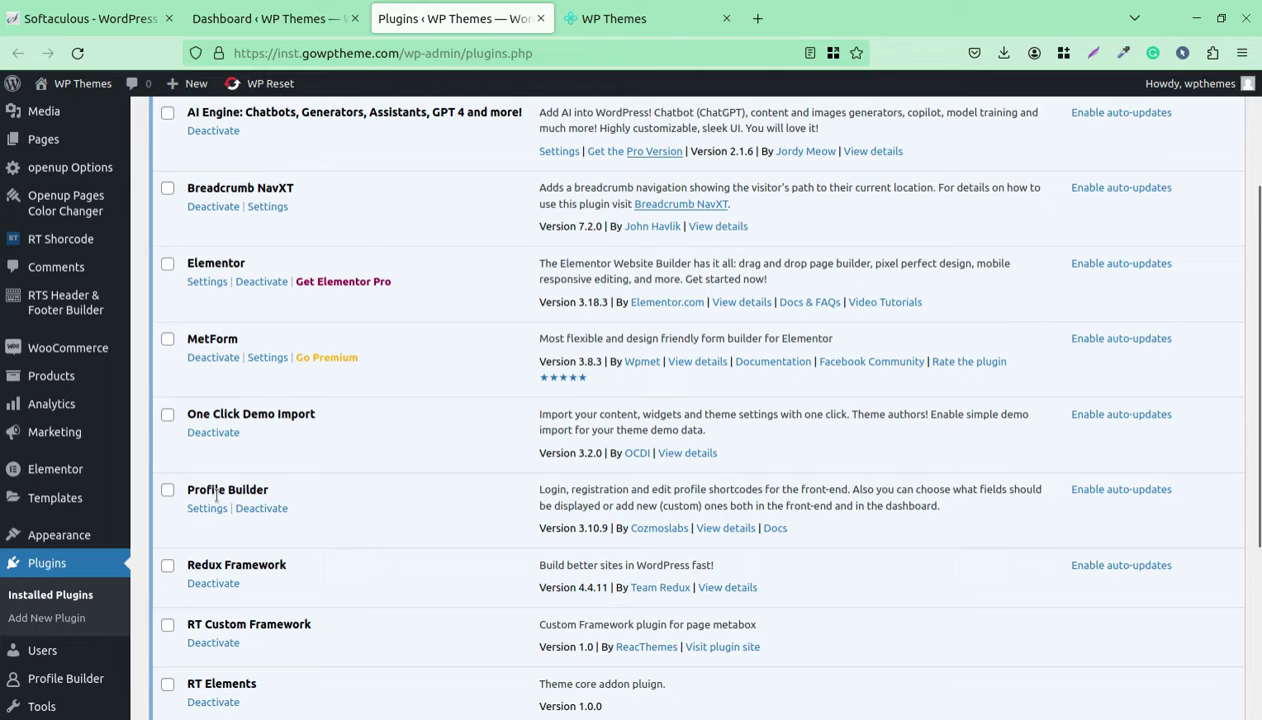
pyautogui.moveTo(272, 490); pyautogui.dragTo(185, 490)
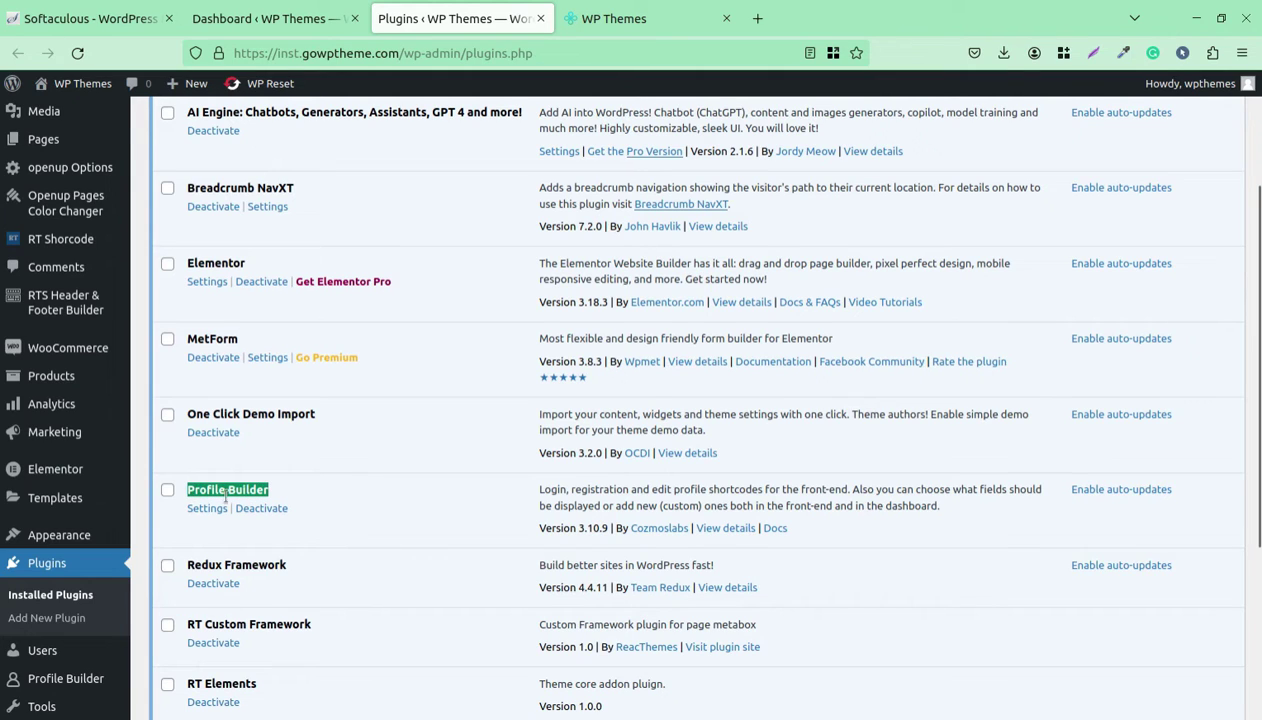
pyautogui.click(437, 552)
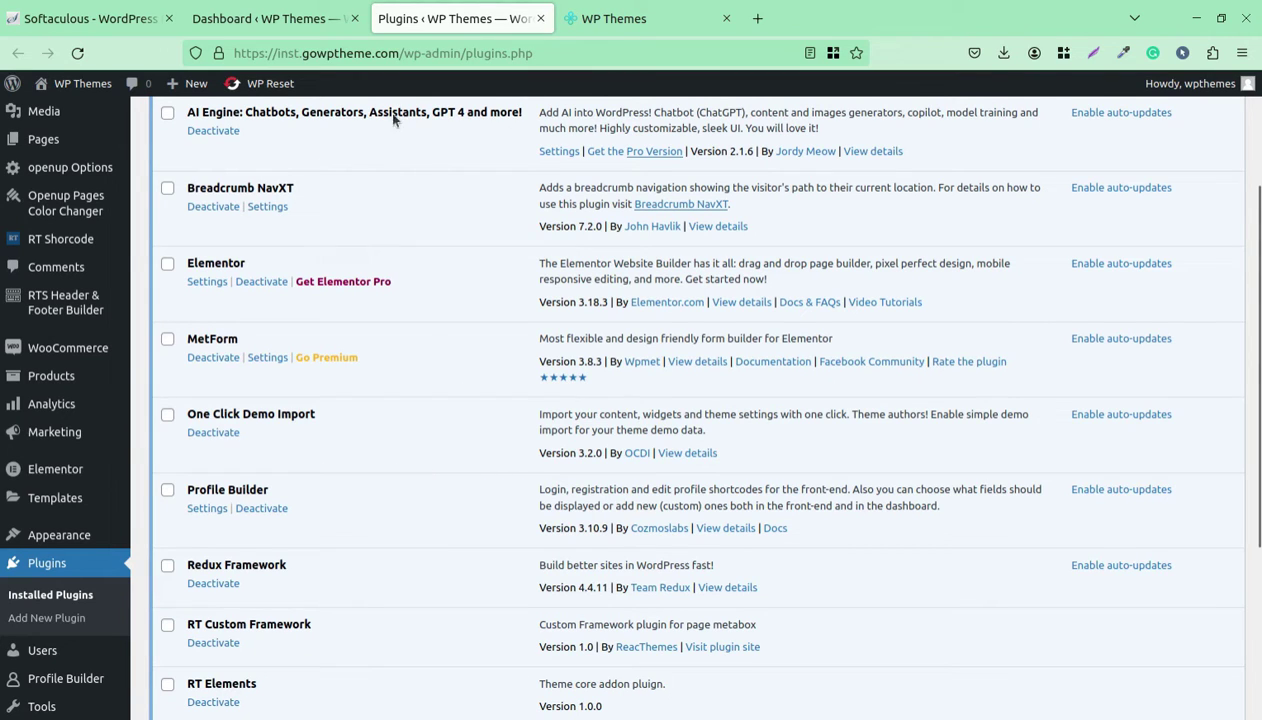
pyautogui.scroll(-3, 70, 620)
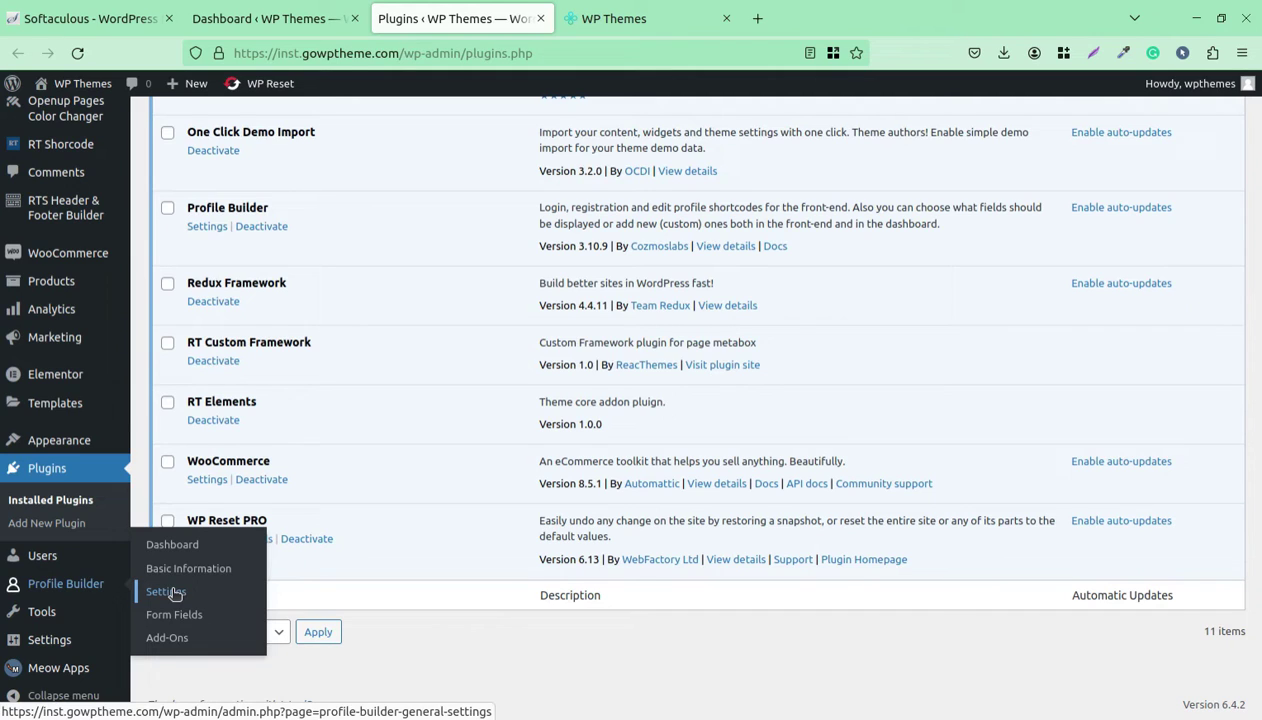
# Step: Open Basic Information and highlight the [wppb-login], [wppb-register] and [wppb-edit-profile] shortcodes
pyautogui.click(184, 577)
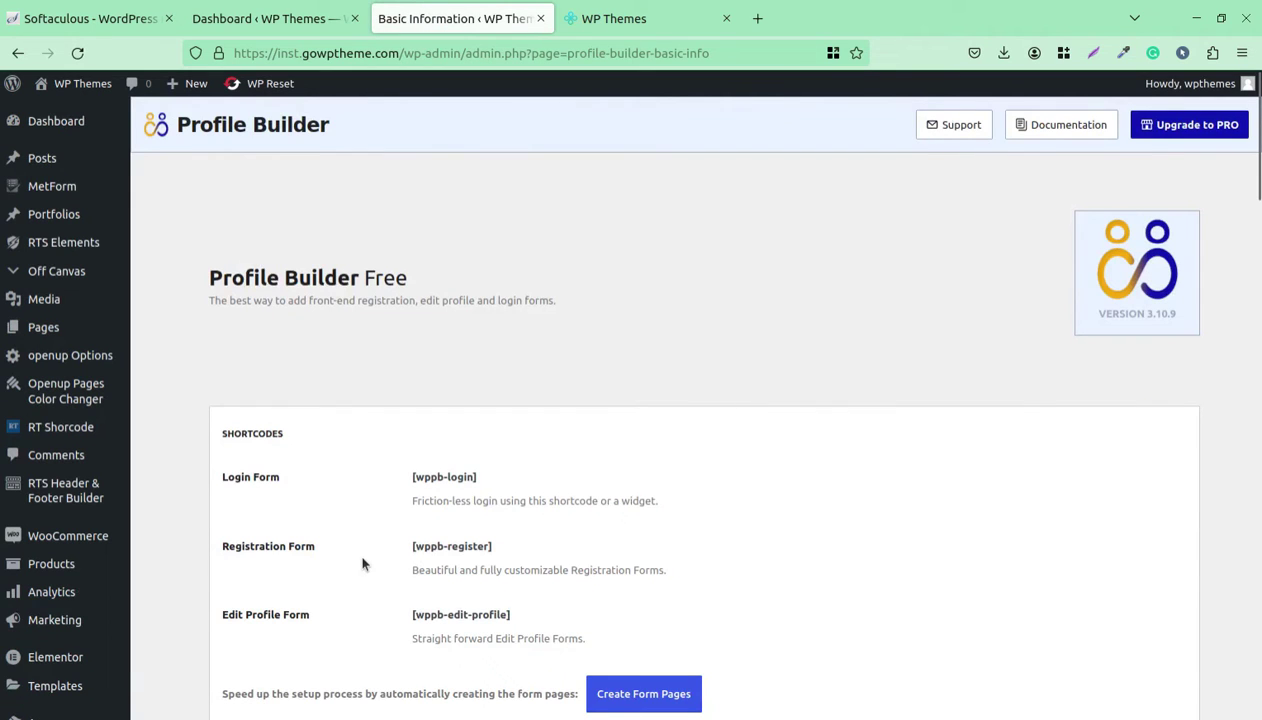
pyautogui.scroll(-3, 345, 545)
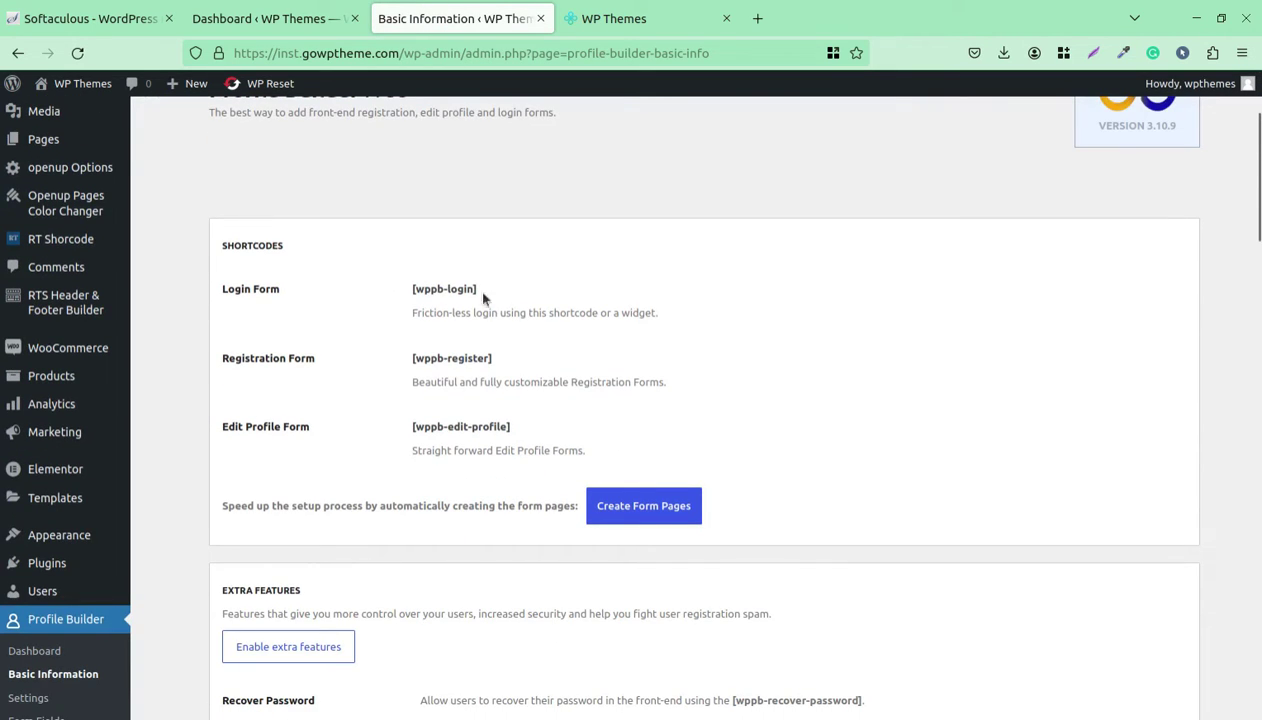
pyautogui.moveTo(513, 289); pyautogui.dragTo(404, 291)
pyautogui.moveTo(430, 361); pyautogui.dragTo(410, 358)
pyautogui.moveTo(515, 427); pyautogui.dragTo(400, 432)
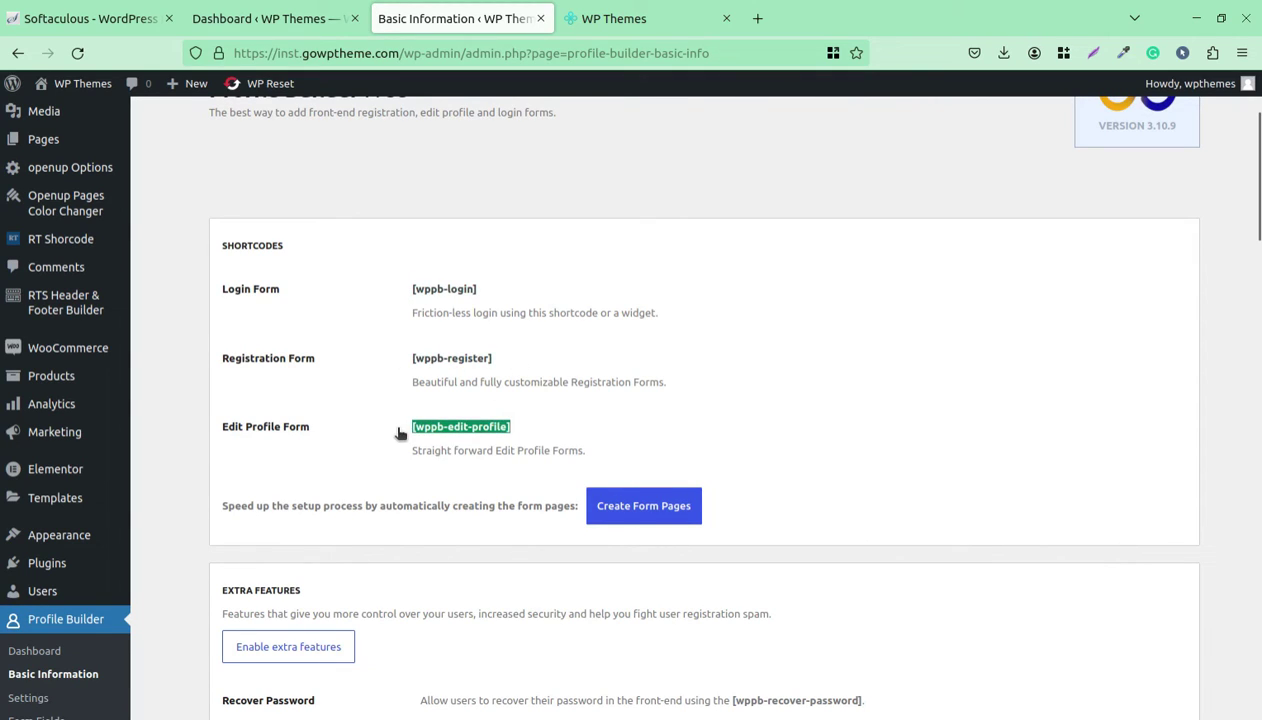
# Step: Scroll through the rest of the Basic Information page to review the extra features
pyautogui.scroll(-3, 430, 445)
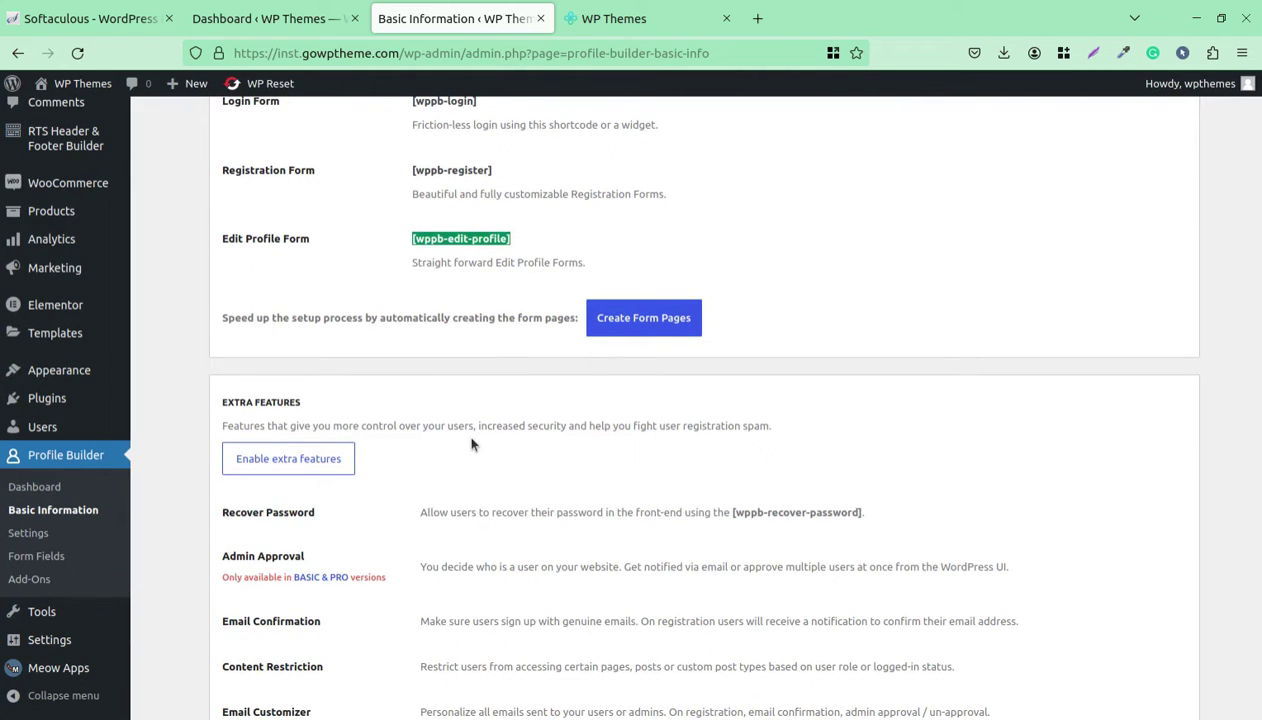
pyautogui.scroll(1, 473, 443)
pyautogui.scroll(-2, 473, 443)
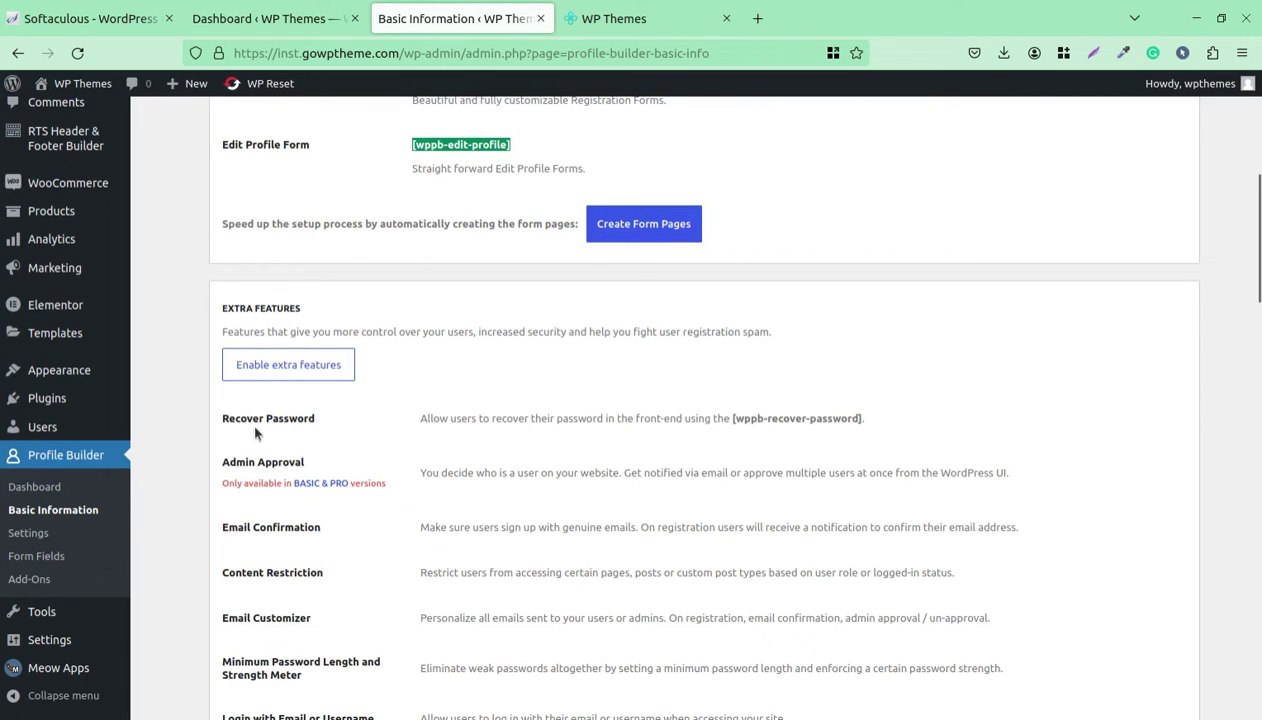
pyautogui.scroll(-2, 344, 437)
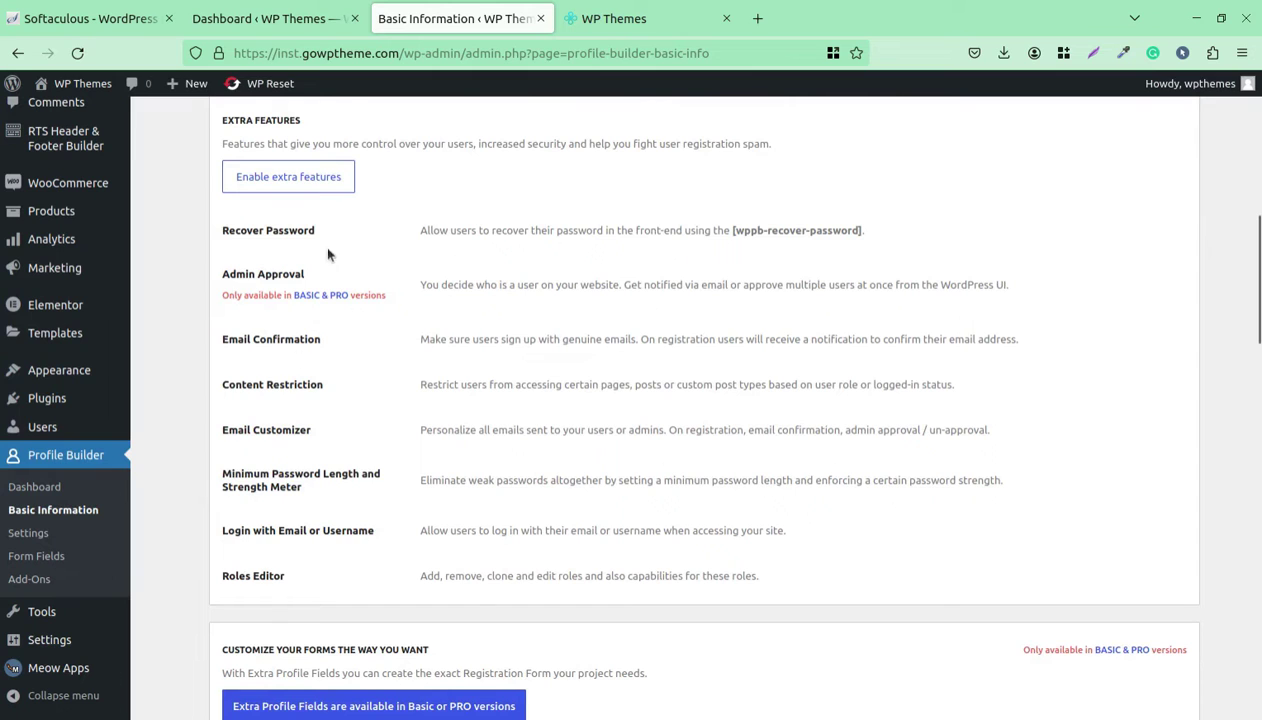
pyautogui.scroll(-3, 362, 437)
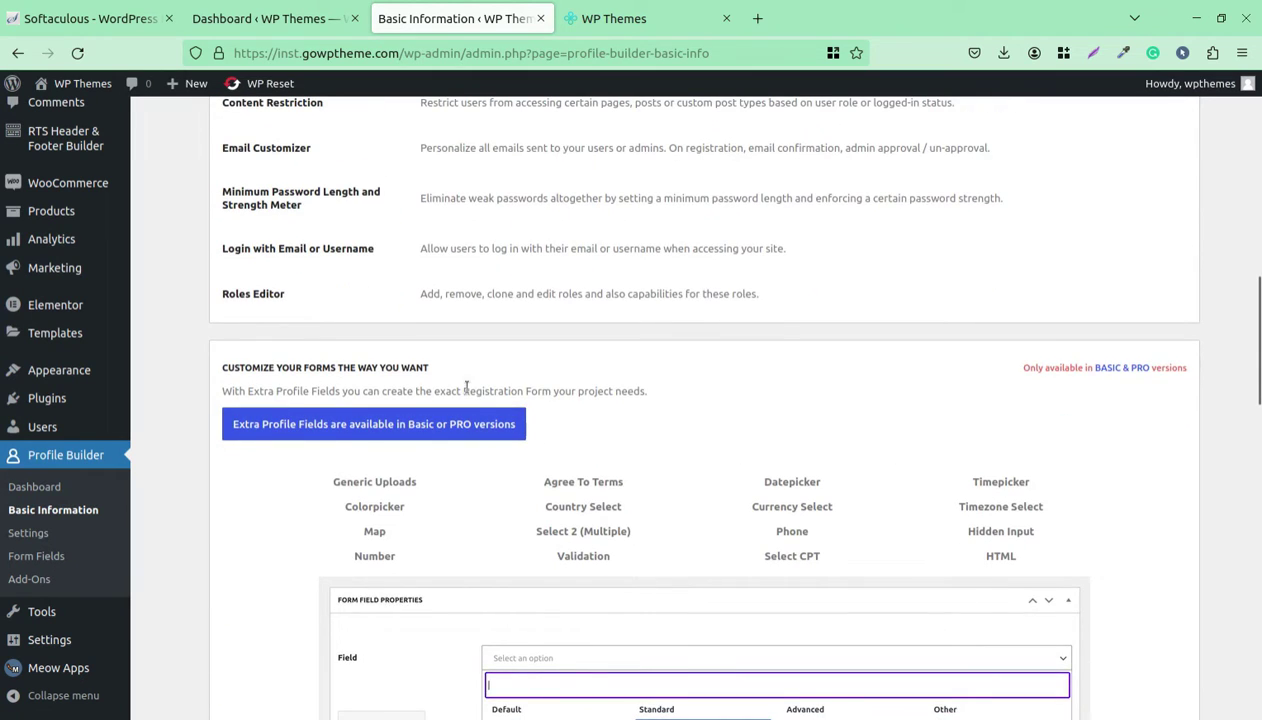
pyautogui.scroll(-3, 460, 386)
pyautogui.scroll(-2, 500, 575)
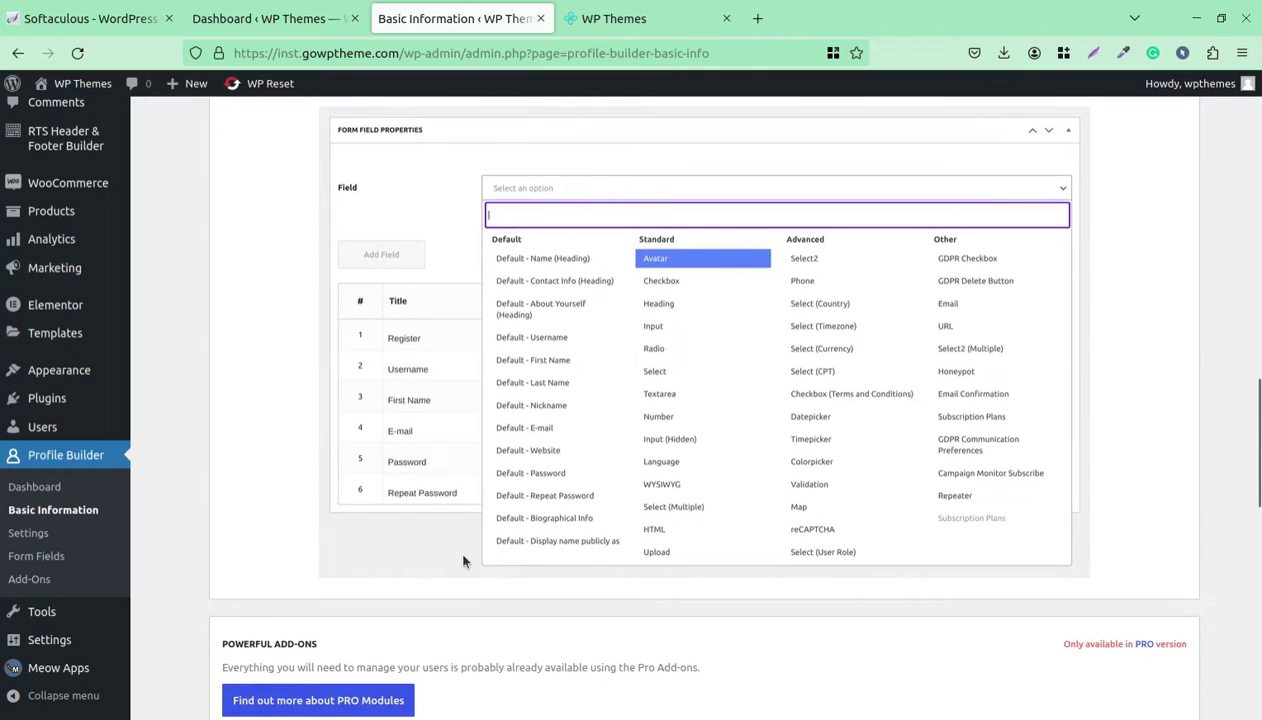
pyautogui.scroll(-2, 456, 545)
pyautogui.scroll(-2, 372, 508)
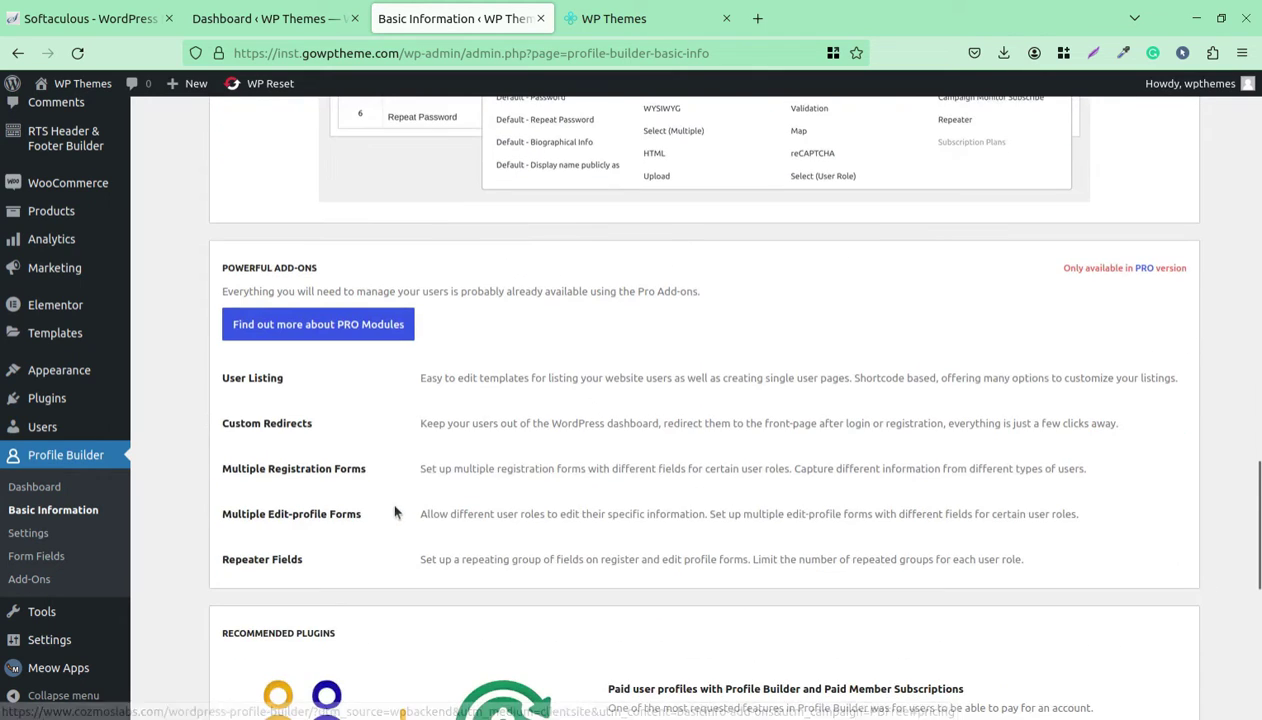
pyautogui.scroll(-1, 367, 530)
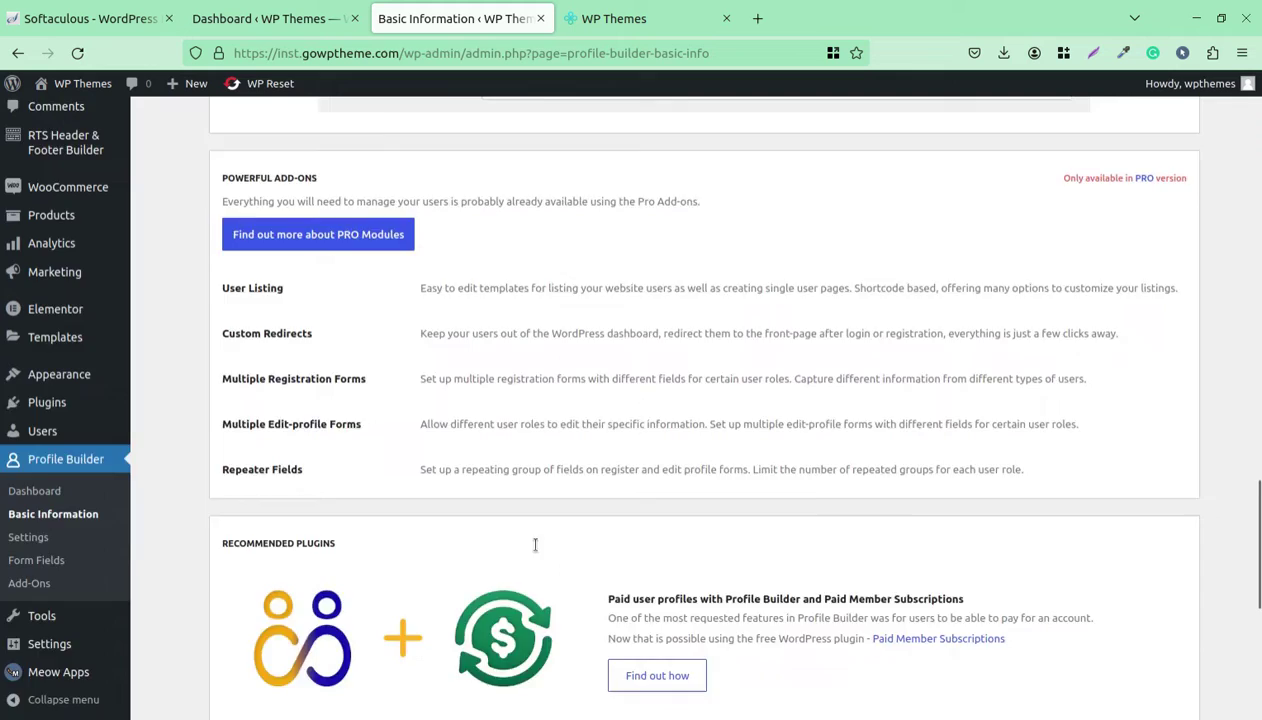
pyautogui.scroll(6, 527, 536)
pyautogui.scroll(4, 527, 536)
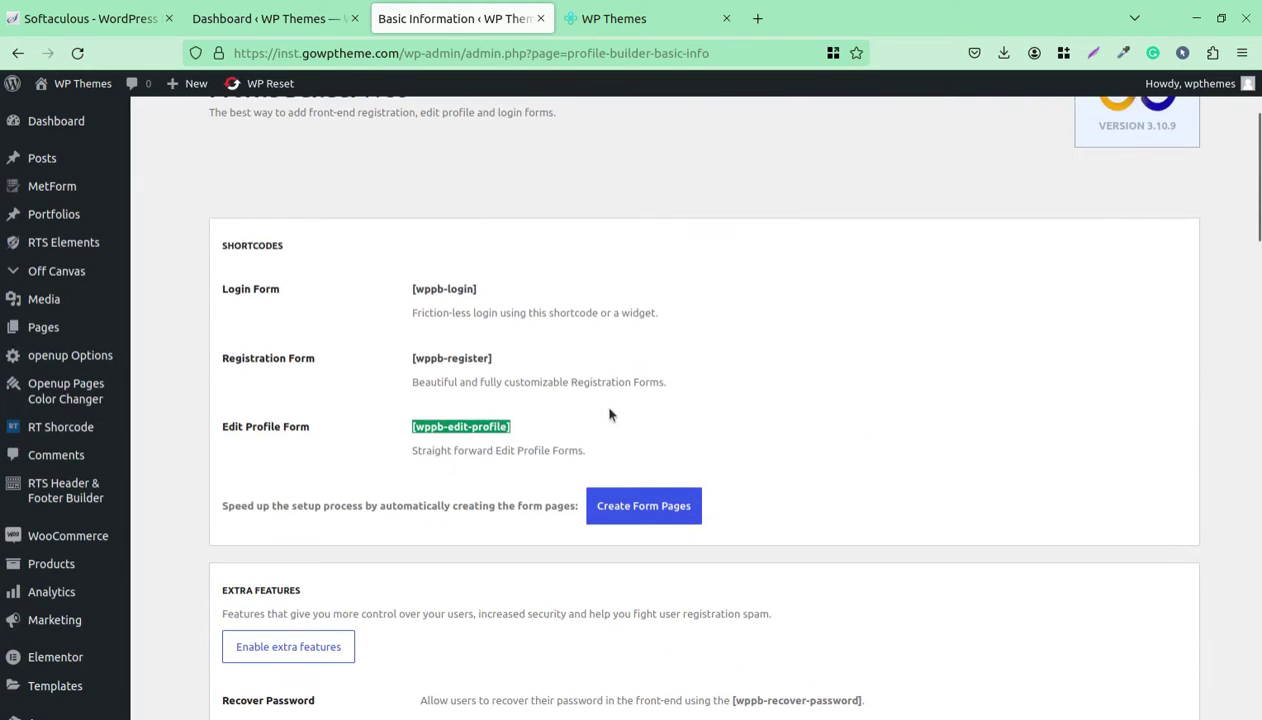
pyautogui.scroll(2, 364, 331)
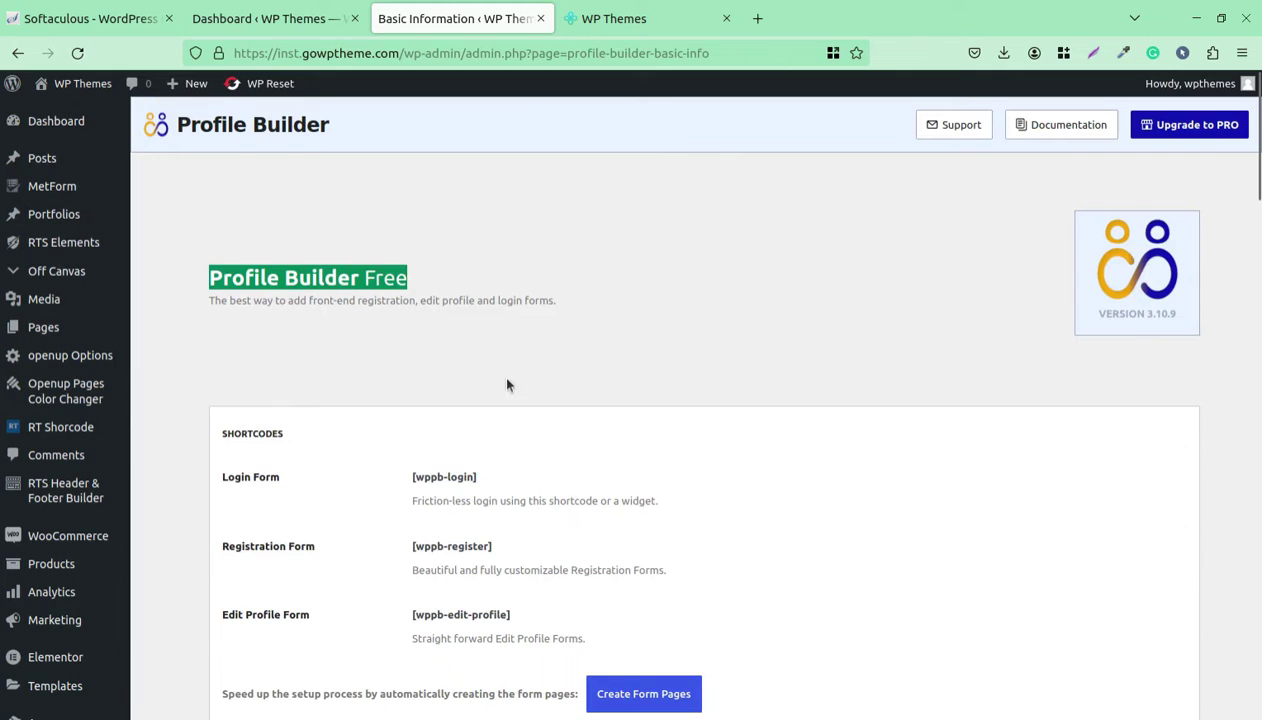
pyautogui.scroll(-2, 507, 380)
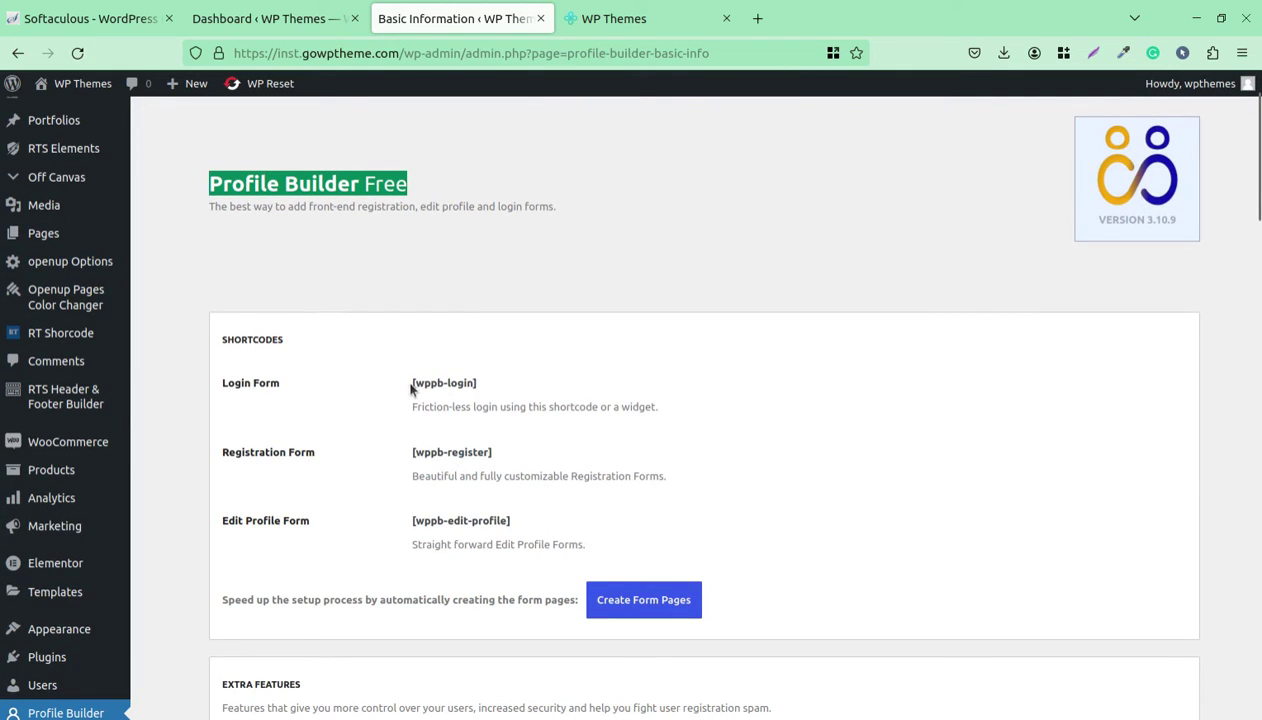
pyautogui.scroll(-3, 254, 541)
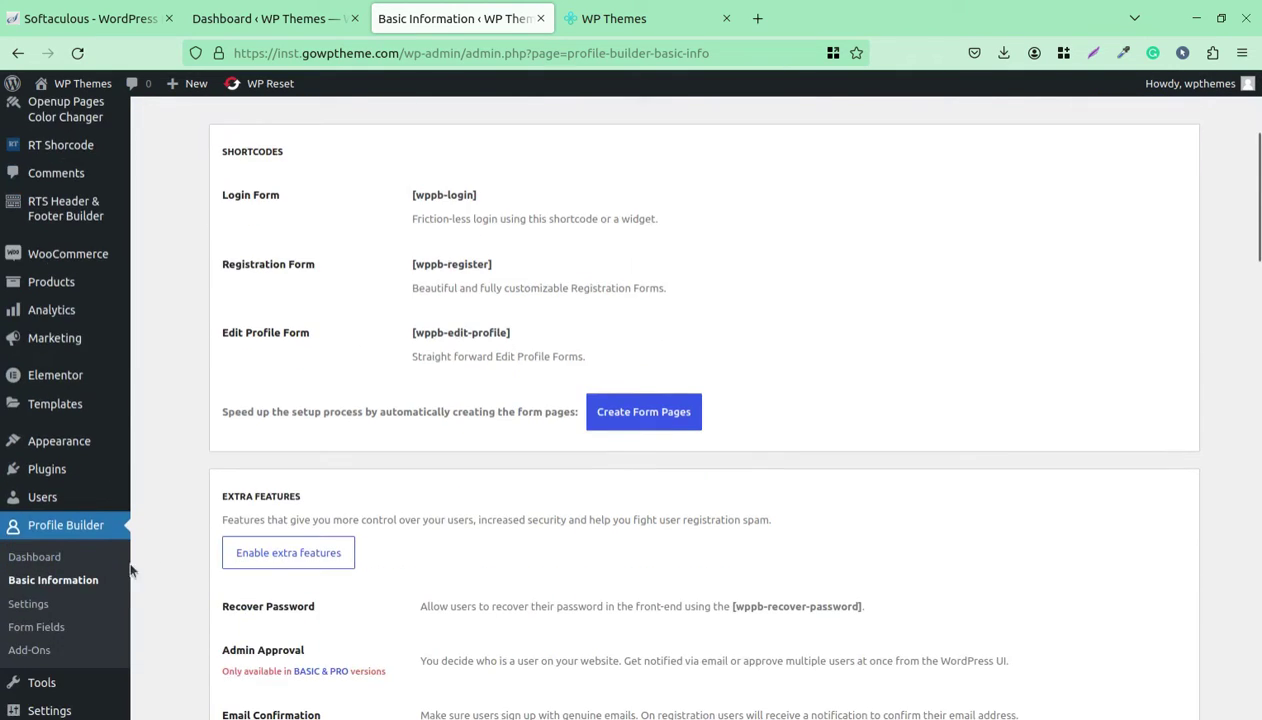
# Step: Open Profile Builder Settings and review form styles, login and registration flow, and security options
pyautogui.click(26, 608)
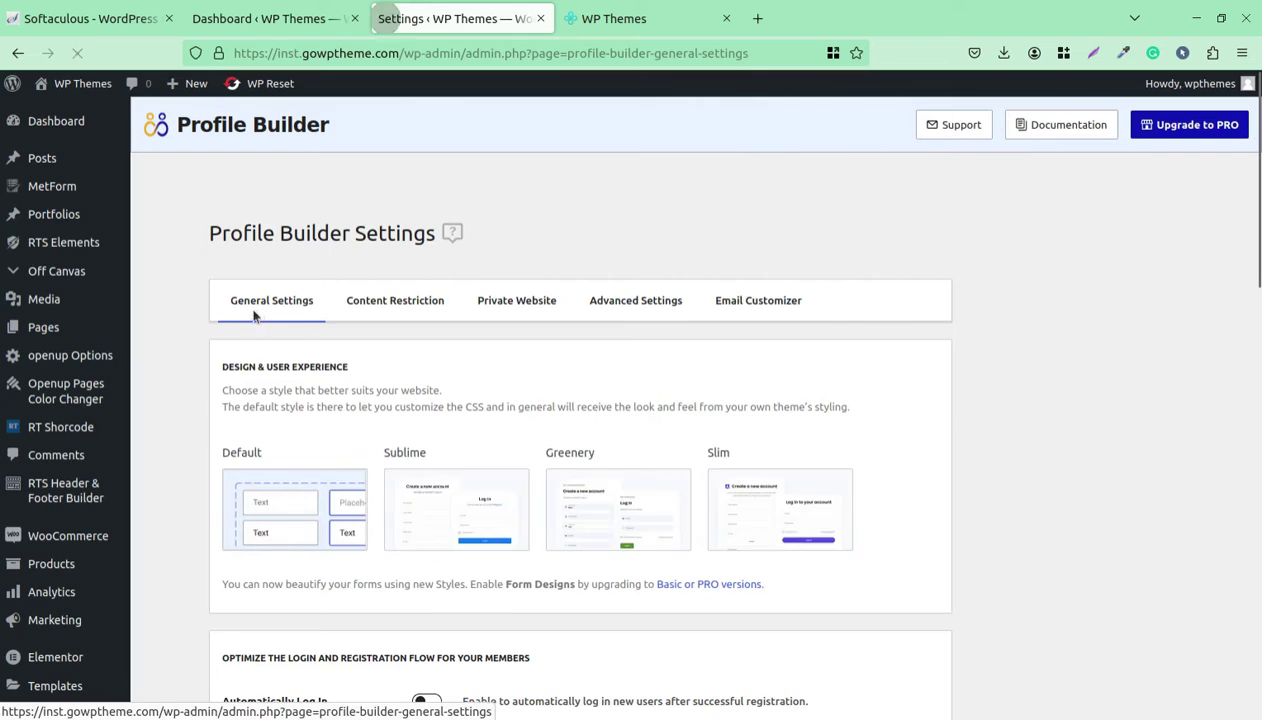
pyautogui.scroll(-4, 548, 417)
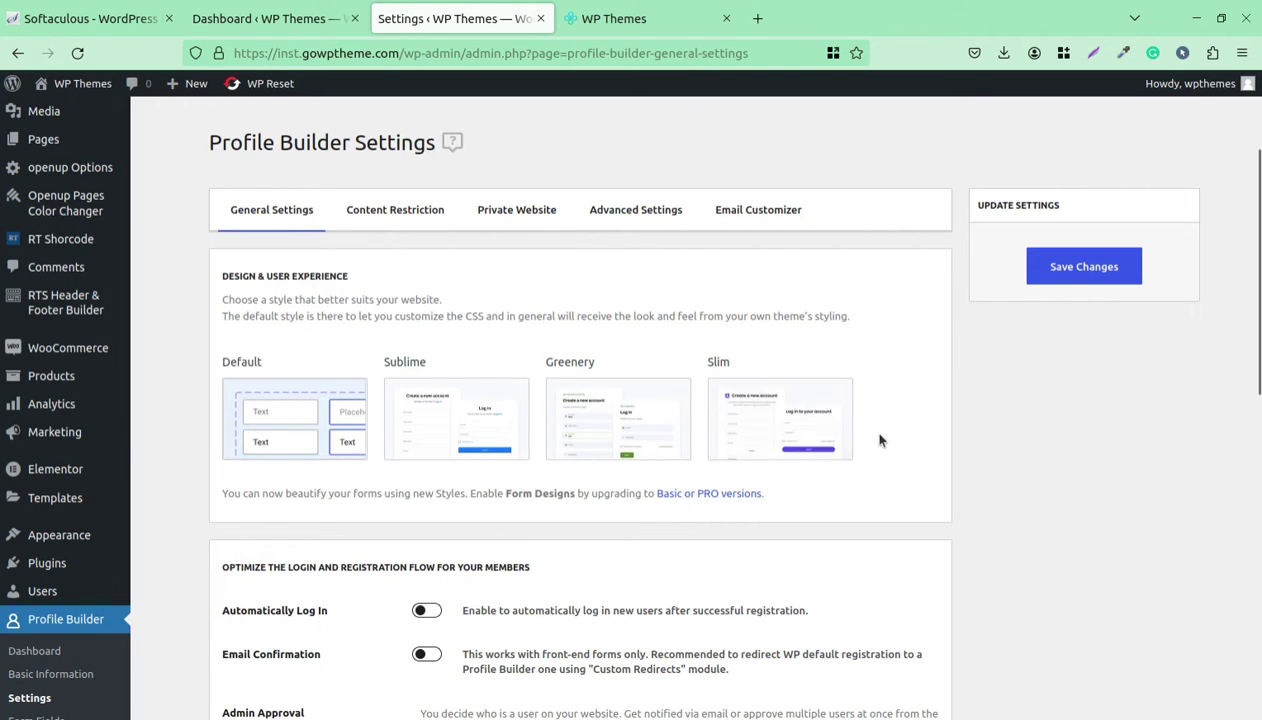
pyautogui.scroll(-2, 575, 397)
pyautogui.scroll(-1, 725, 465)
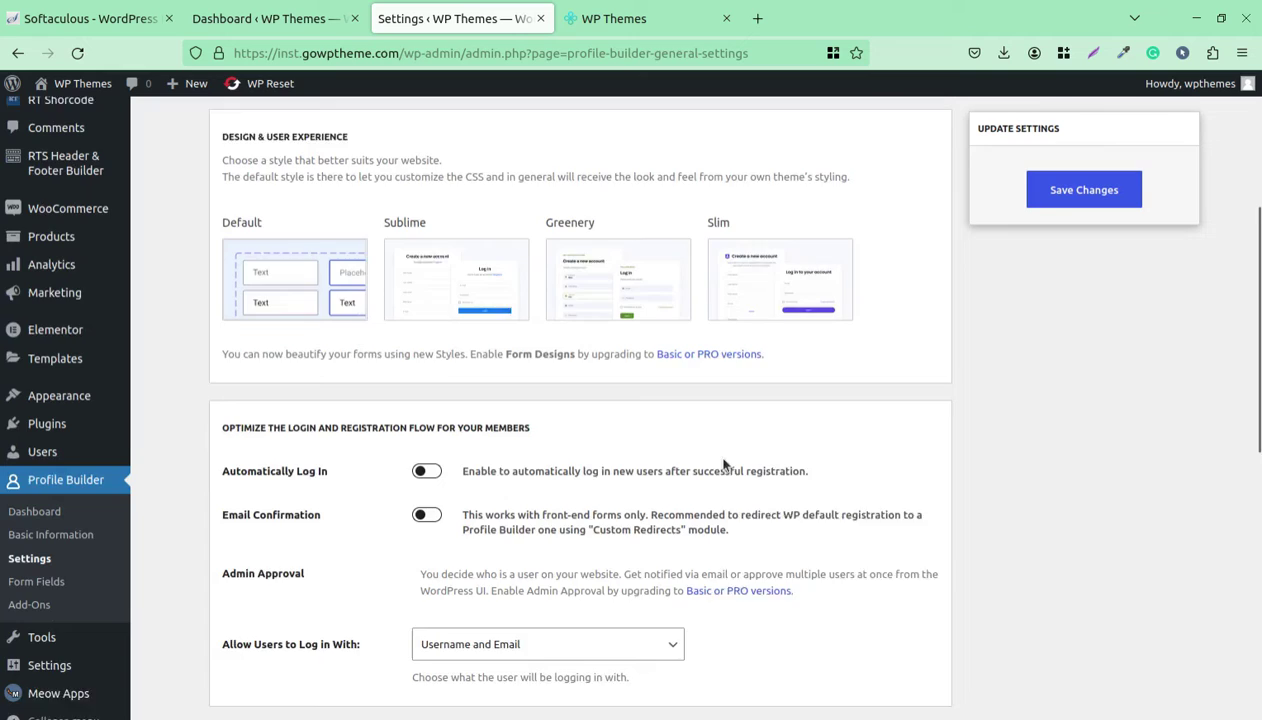
pyautogui.scroll(-1, 727, 400)
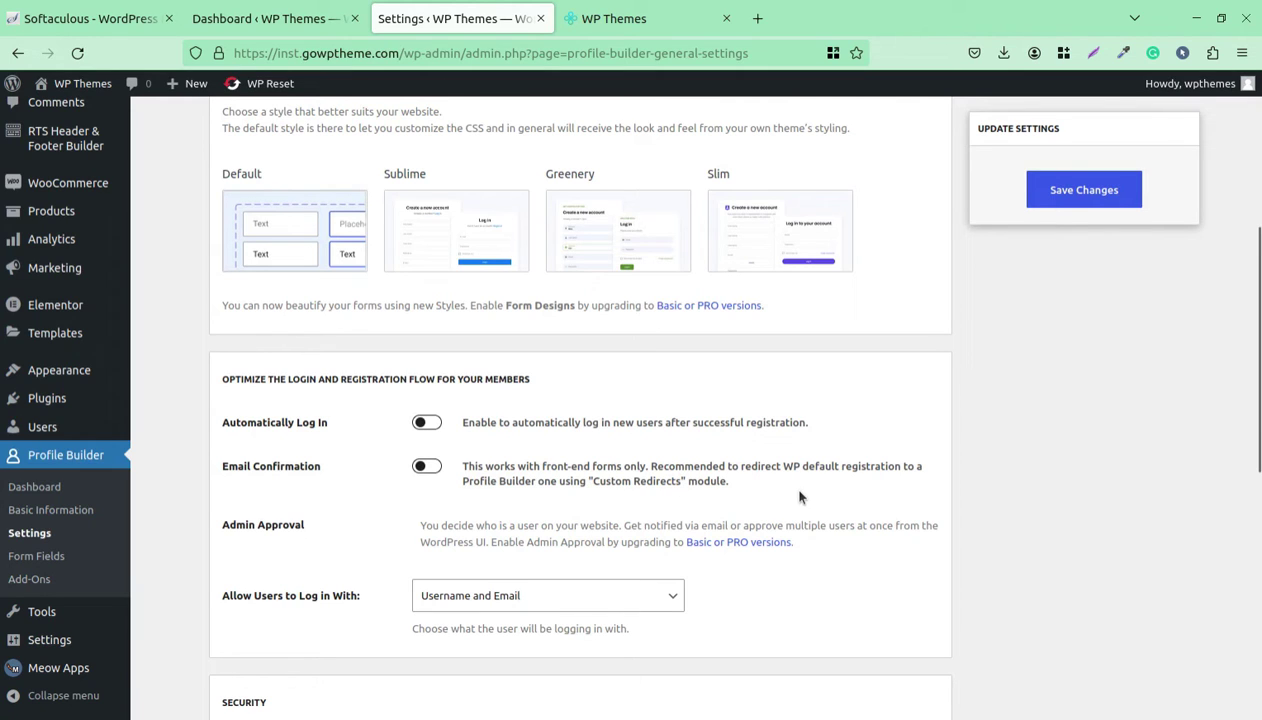
pyautogui.scroll(-2, 577, 517)
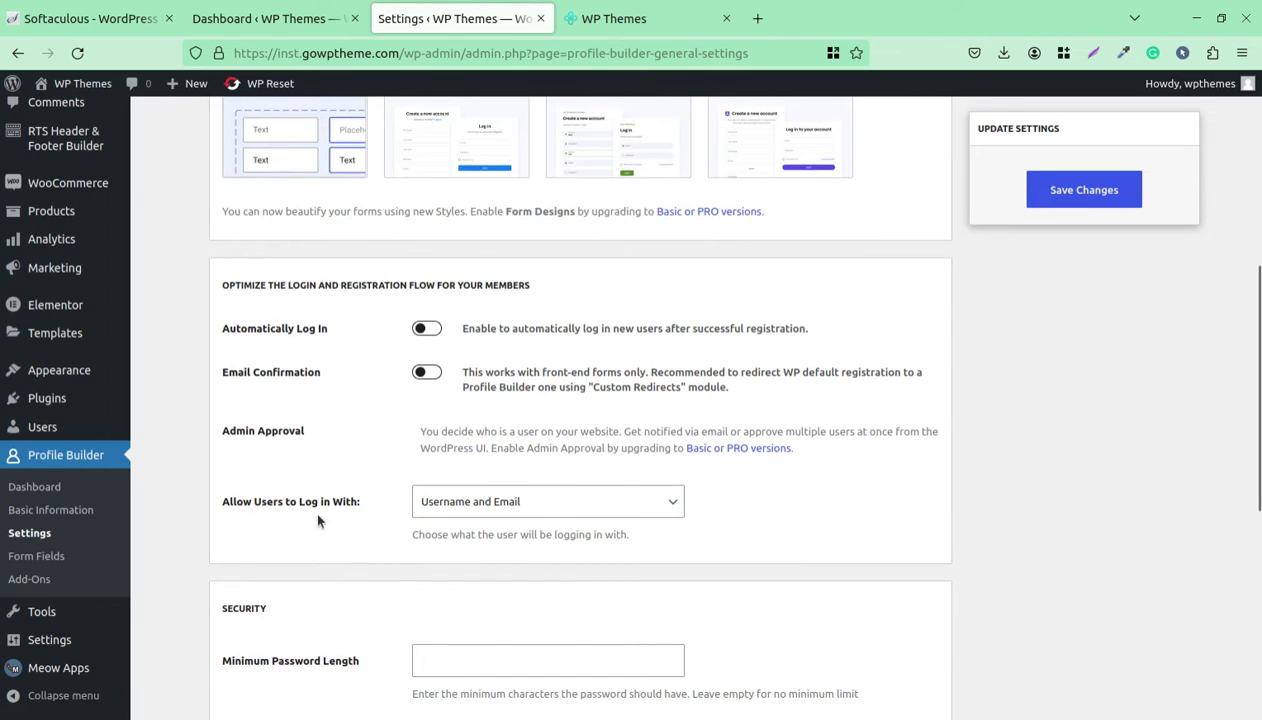
pyautogui.scroll(-1, 317, 526)
pyautogui.scroll(-2, 317, 528)
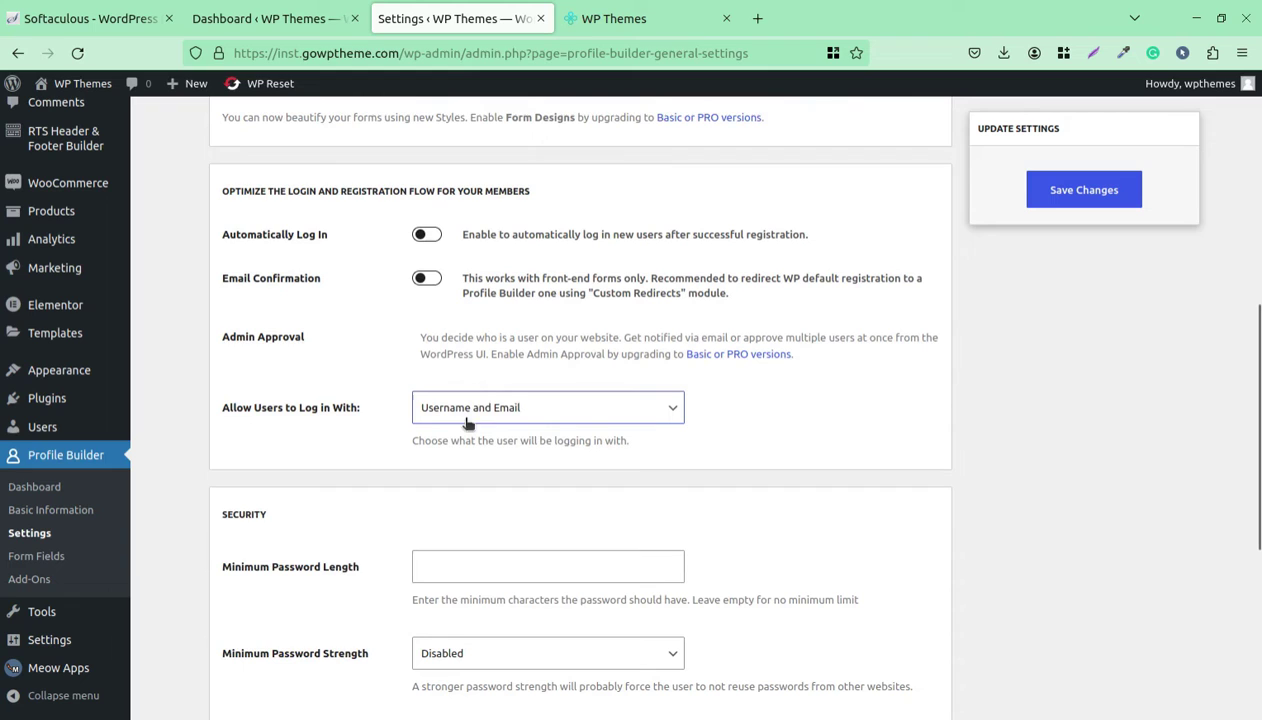
pyautogui.click(650, 416)
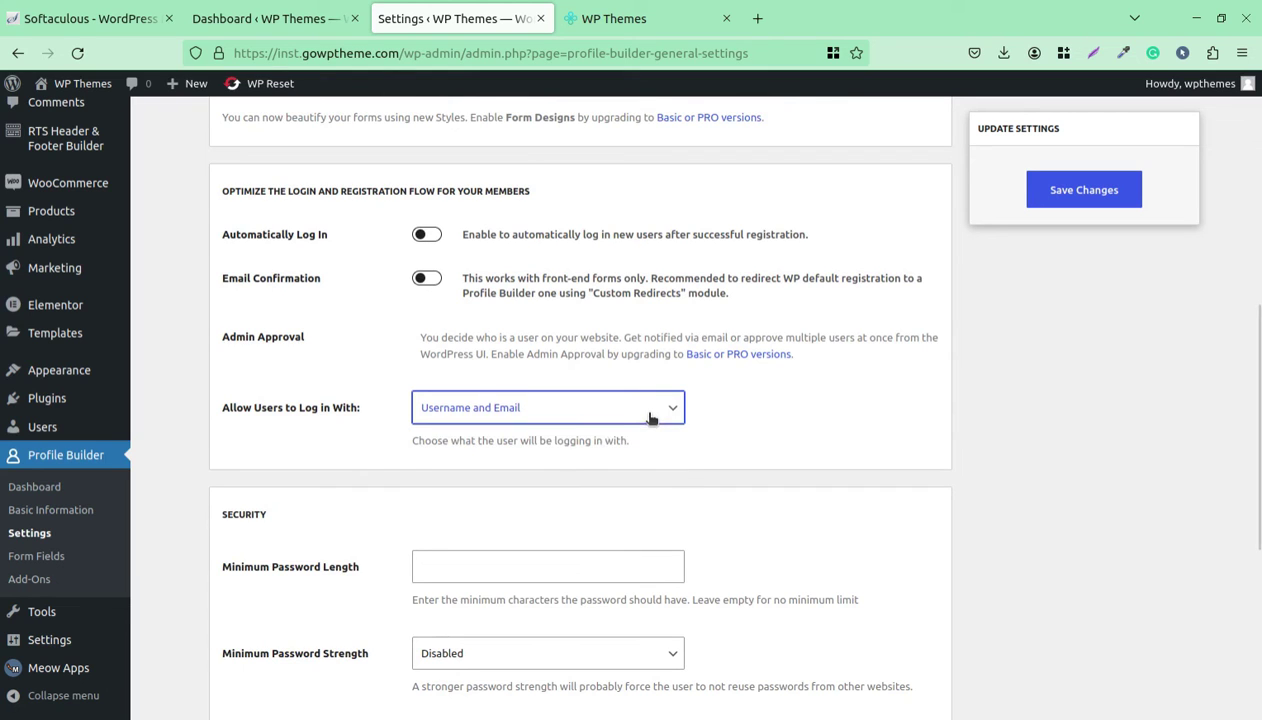
pyautogui.click(545, 409)
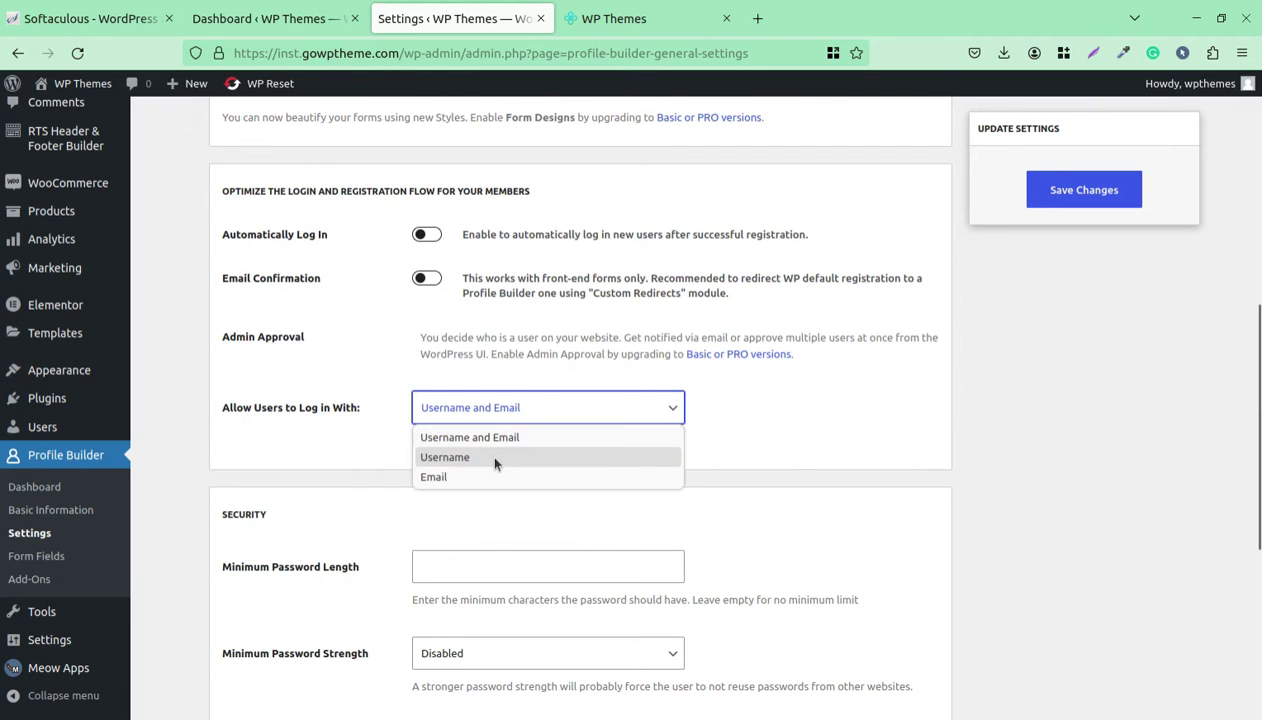
pyautogui.click(718, 401)
pyautogui.scroll(-3, 666, 427)
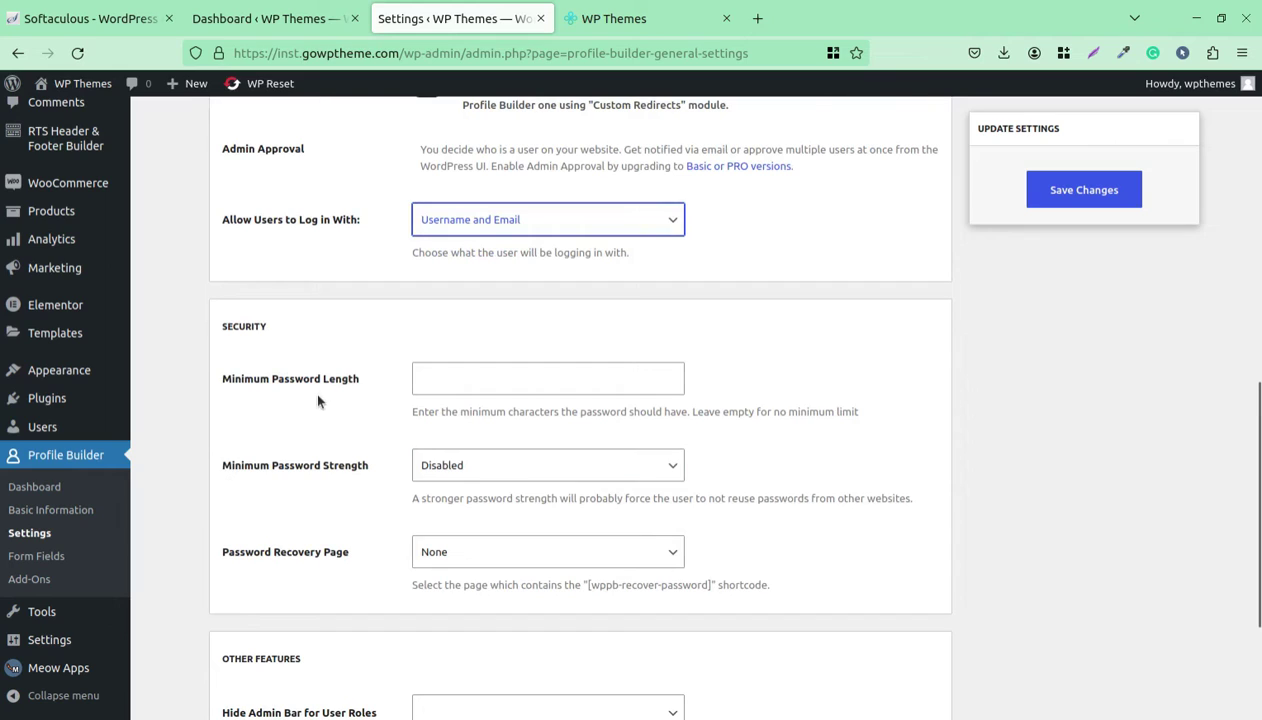
pyautogui.click(443, 384)
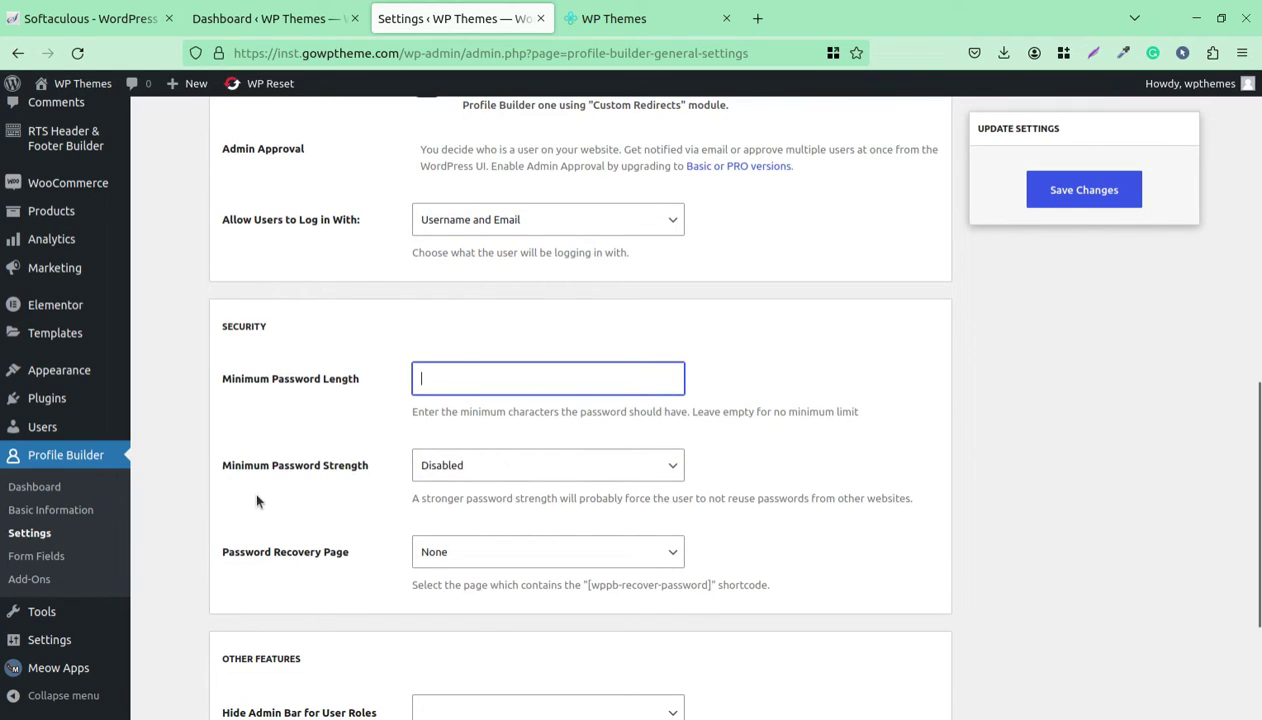
pyautogui.scroll(-2, 245, 455)
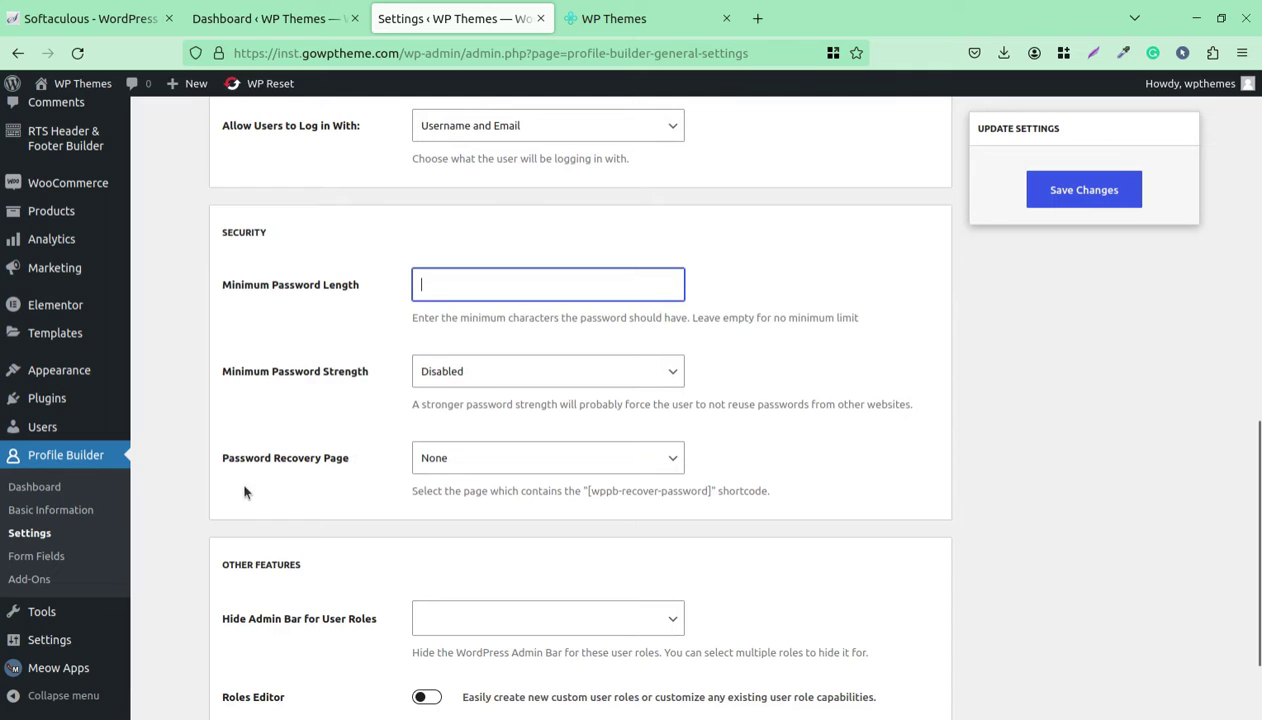
pyautogui.scroll(-3, 523, 467)
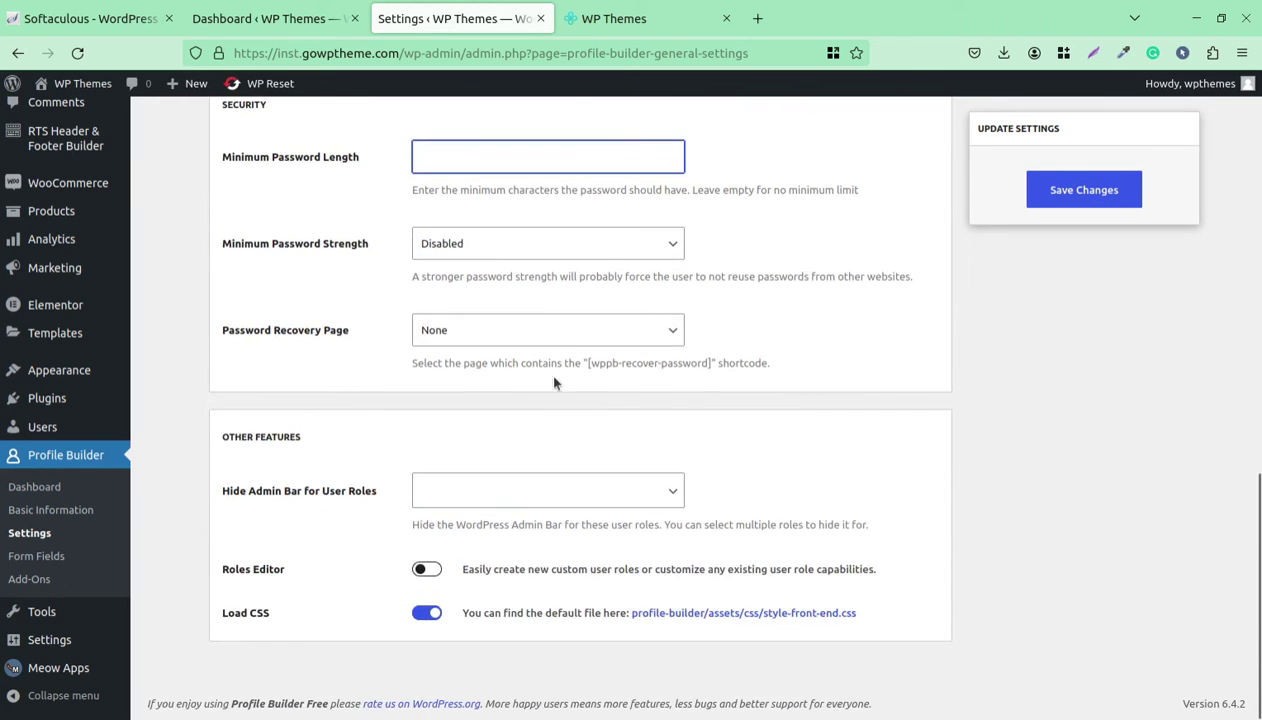
pyautogui.click(501, 341)
pyautogui.click(483, 354)
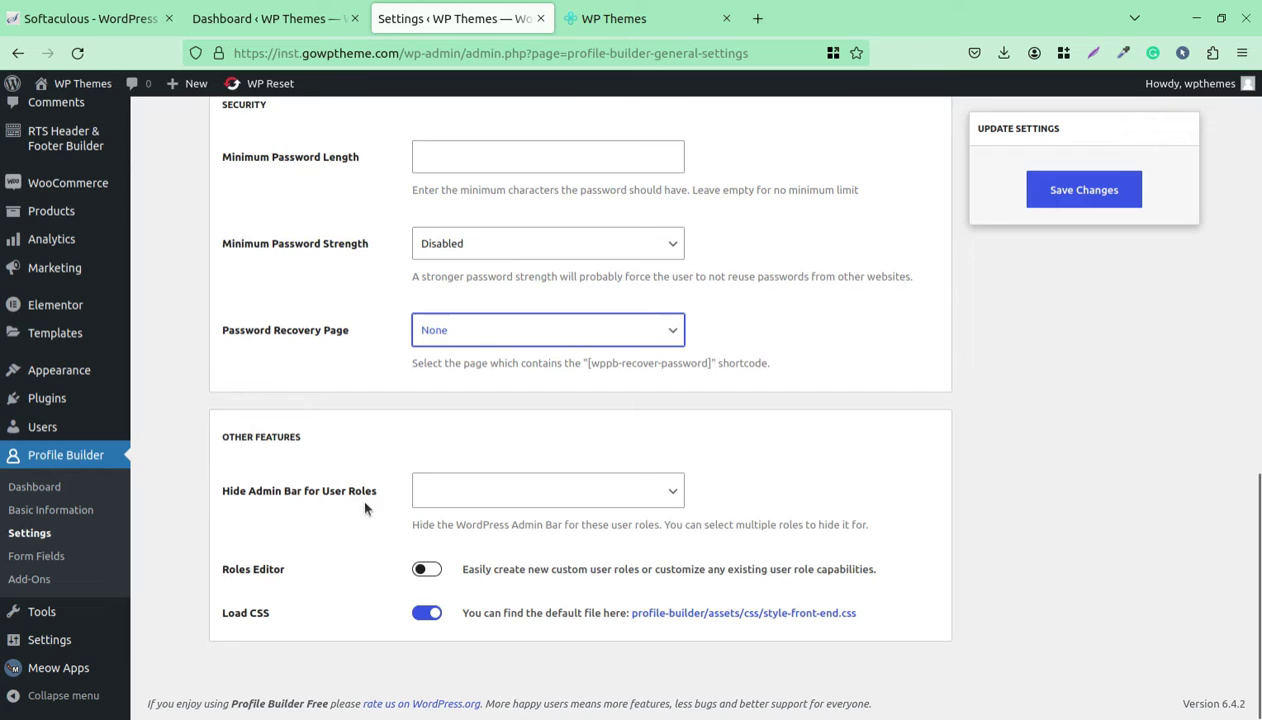
pyautogui.click(486, 500)
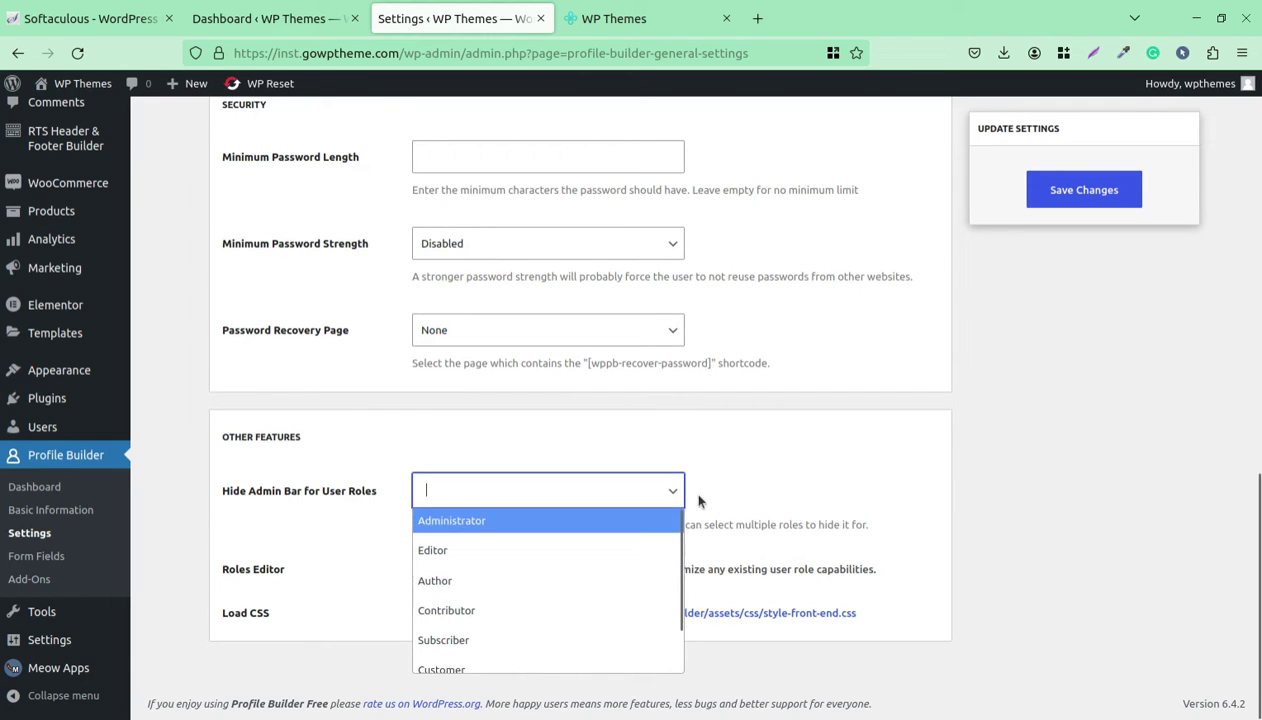
pyautogui.click(763, 483)
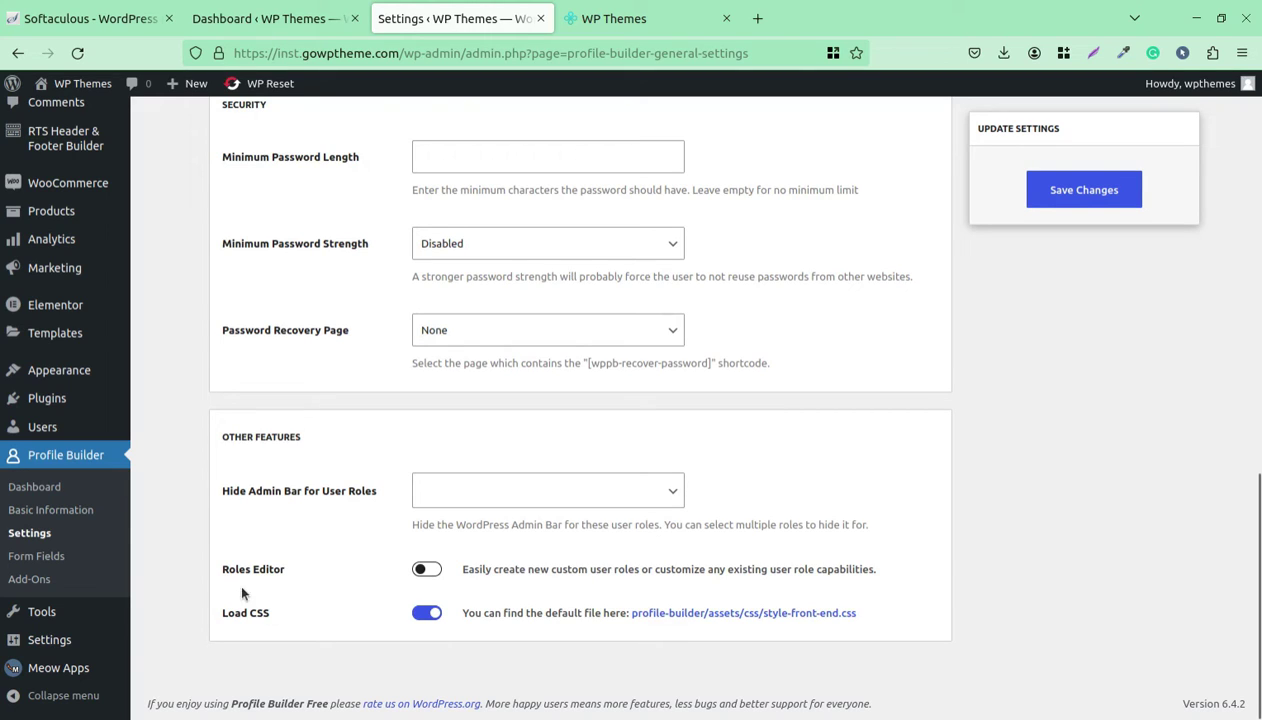
pyautogui.click(420, 571)
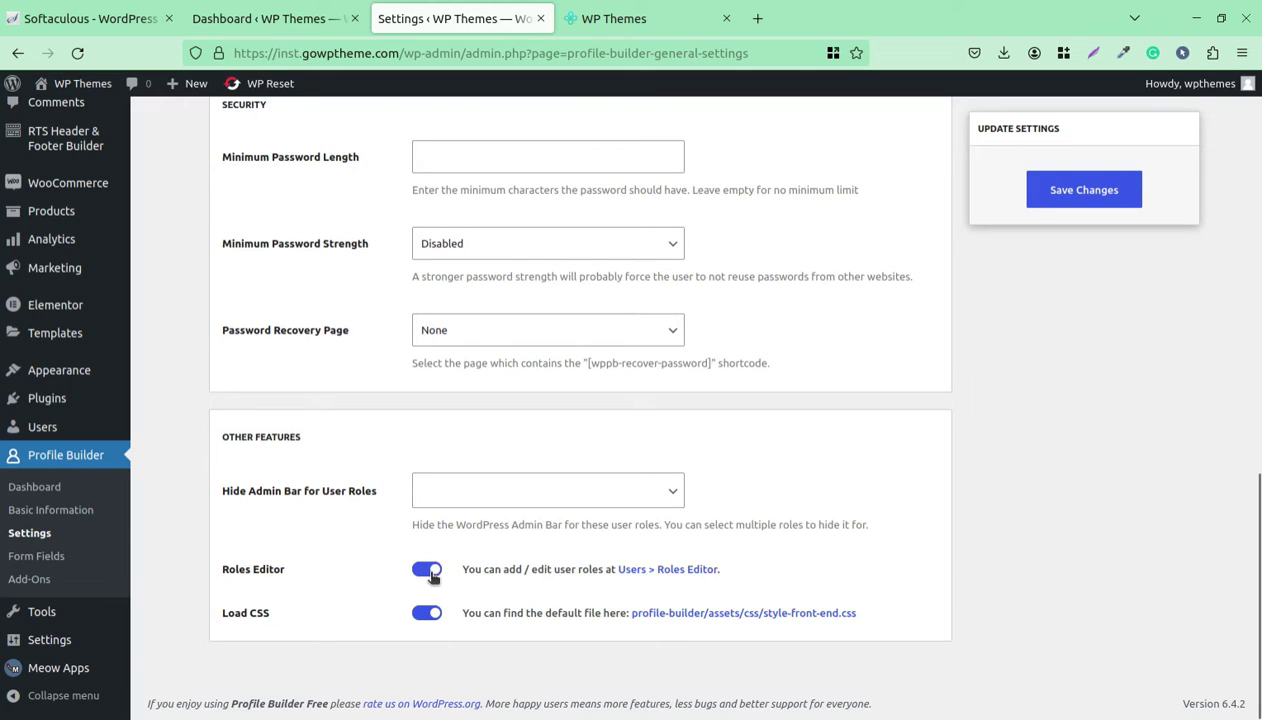
pyautogui.click(420, 571)
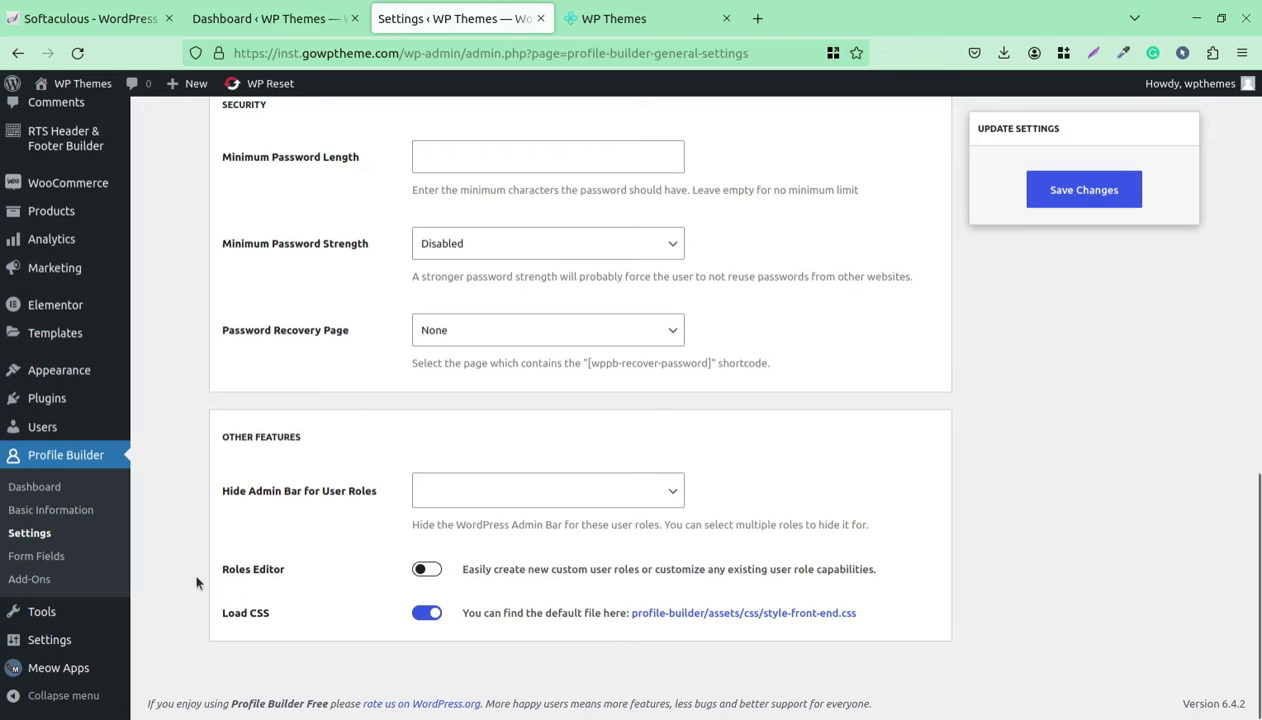
# Step: Open Form Fields, try the Default - Nickname field type, then leave without adding it
pyautogui.click(31, 568)
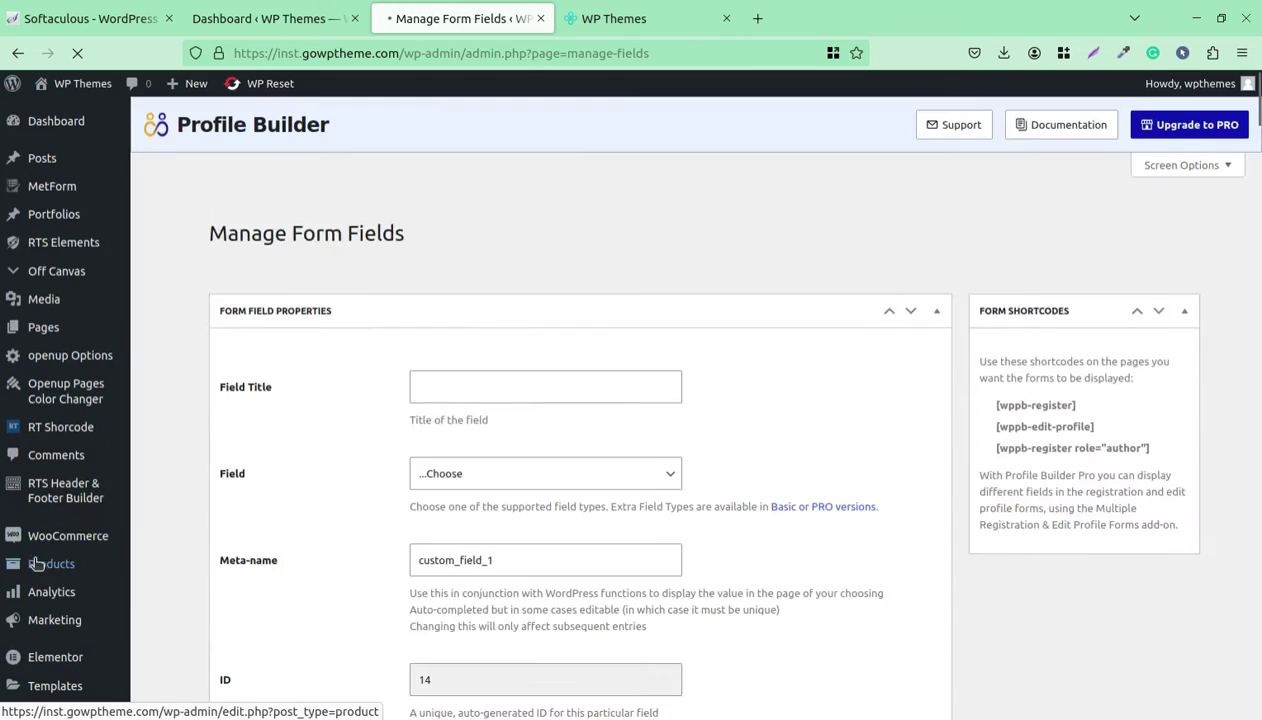
pyautogui.scroll(-3, 541, 565)
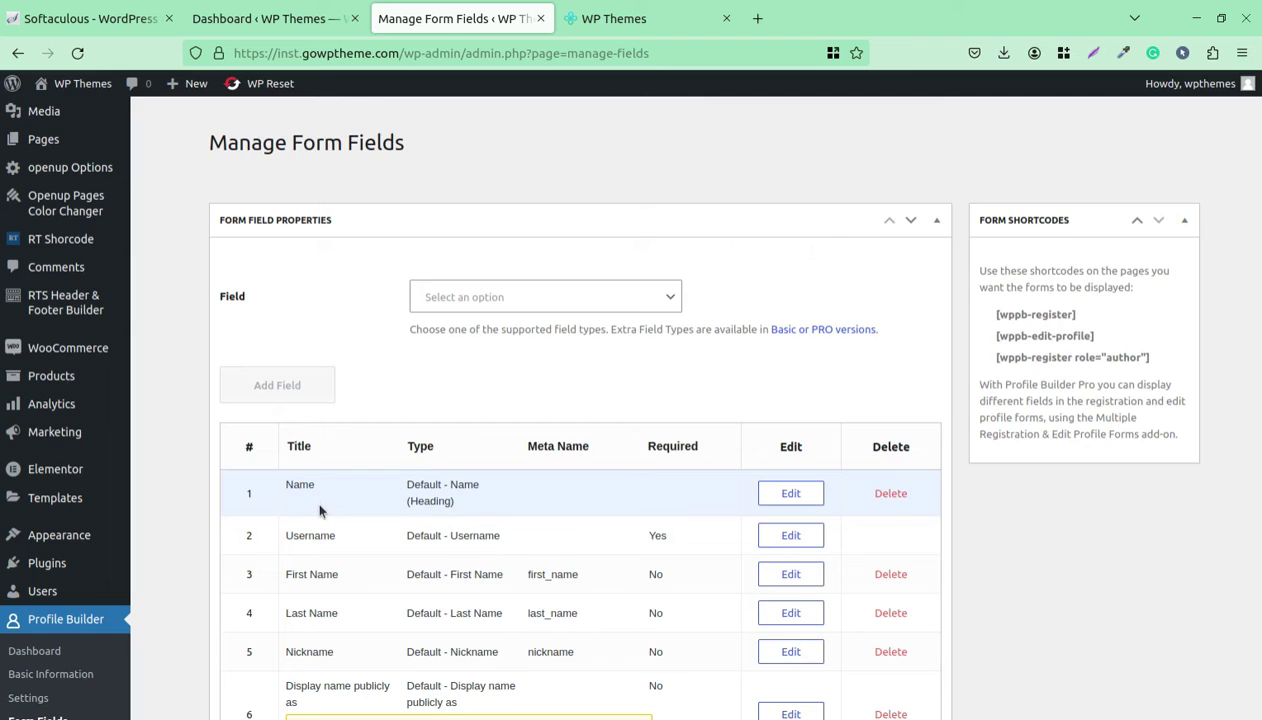
pyautogui.click(600, 297)
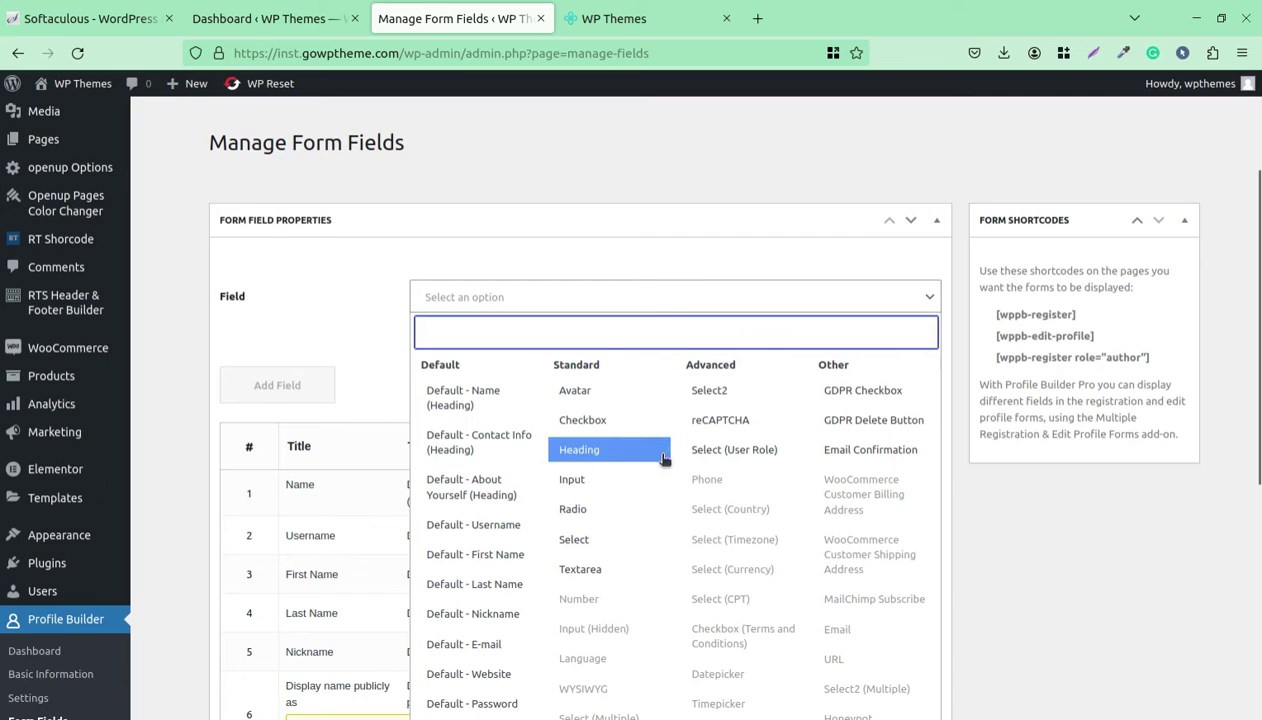
pyautogui.scroll(-2, 480, 400)
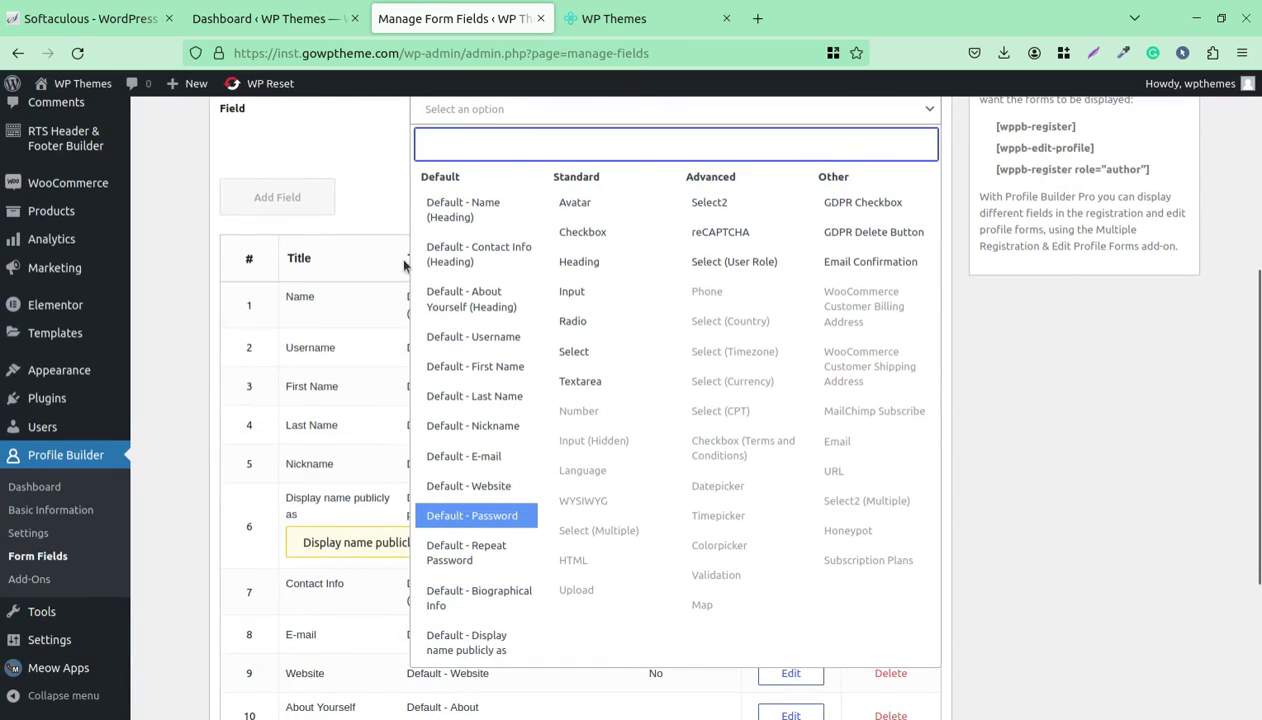
pyautogui.click(463, 426)
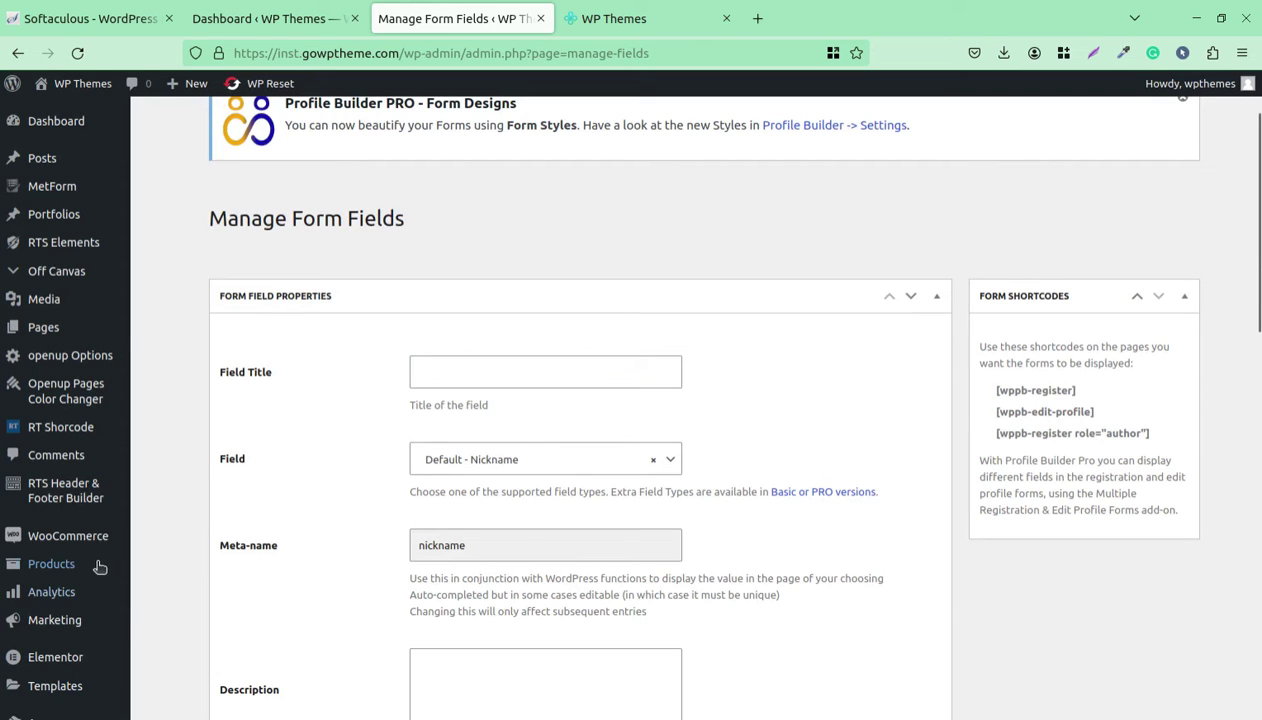
pyautogui.scroll(-2, 80, 560)
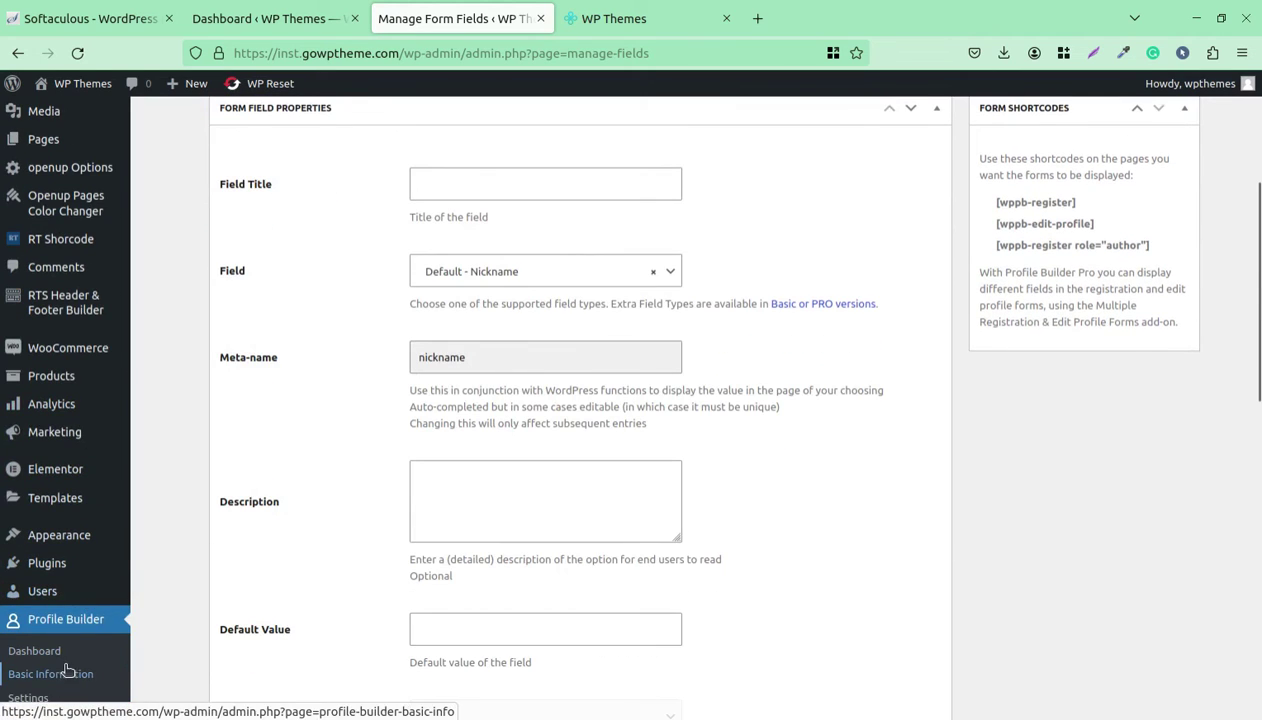
pyautogui.scroll(-2, 62, 658)
pyautogui.click(36, 558)
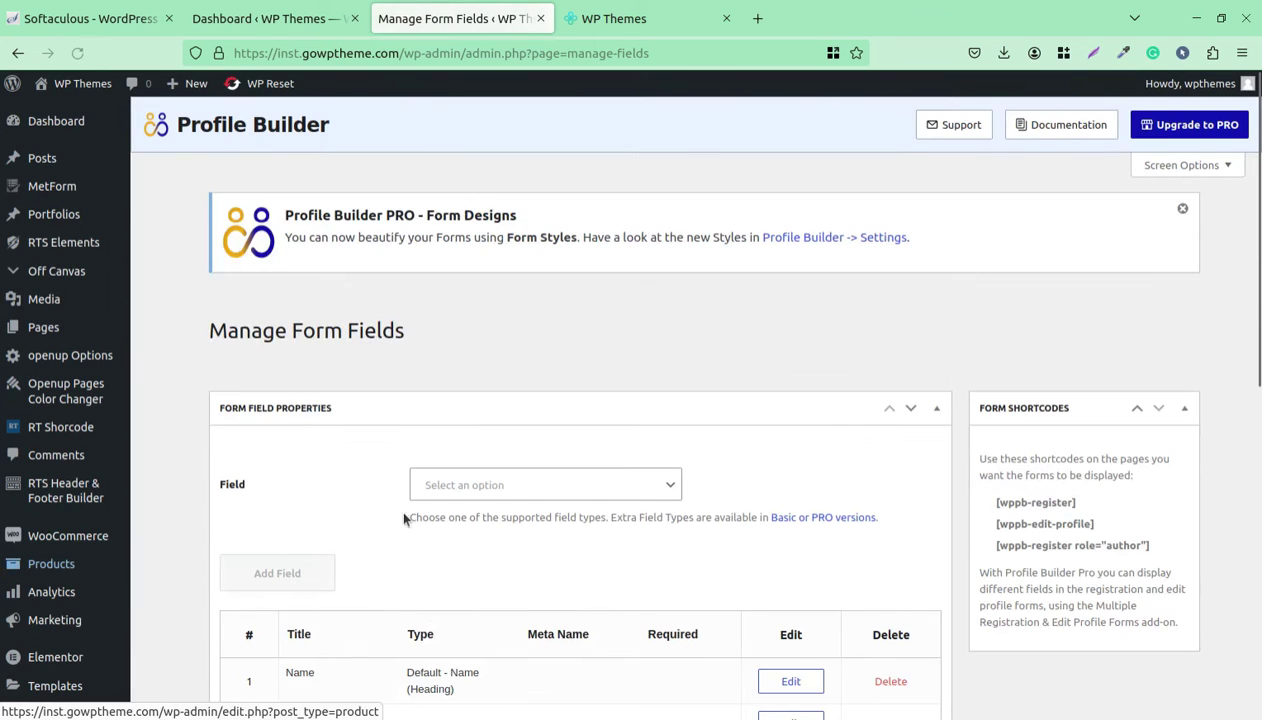
# Step: Scroll through the Manage Form Fields table from Name down to Repeat Password
pyautogui.scroll(-3, 492, 542)
pyautogui.scroll(-1, 282, 436)
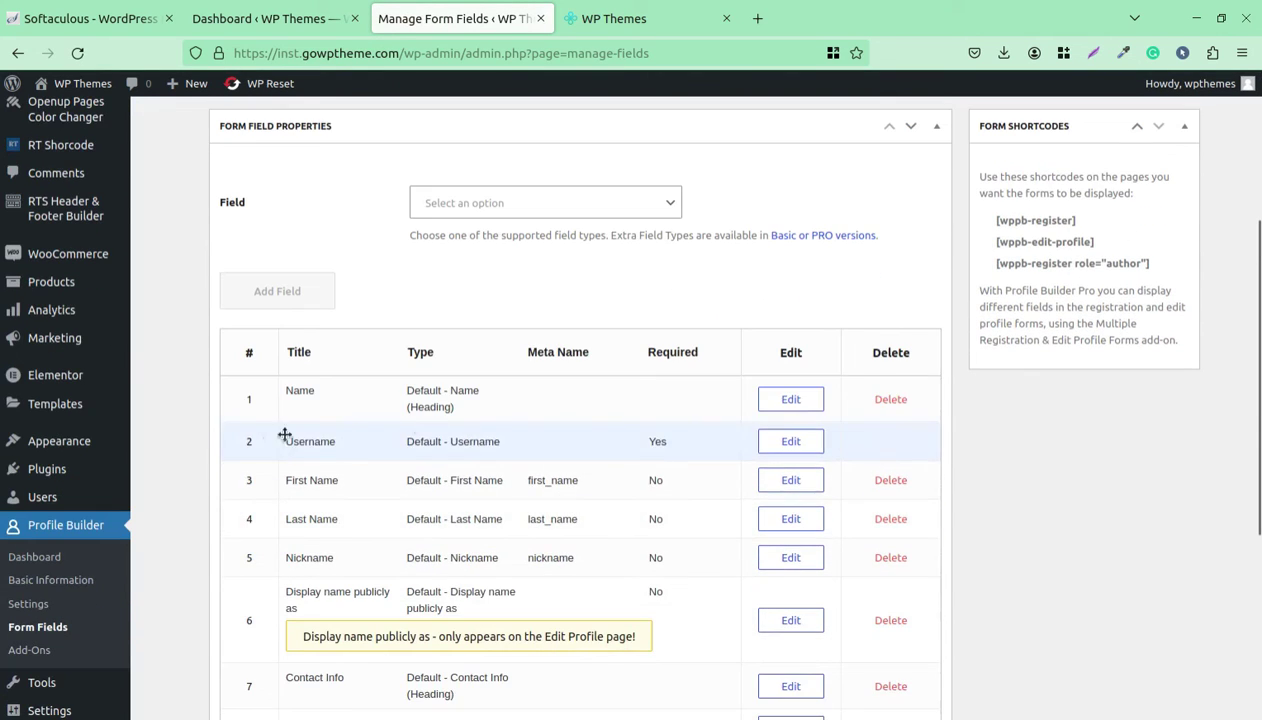
pyautogui.scroll(-2, 380, 337)
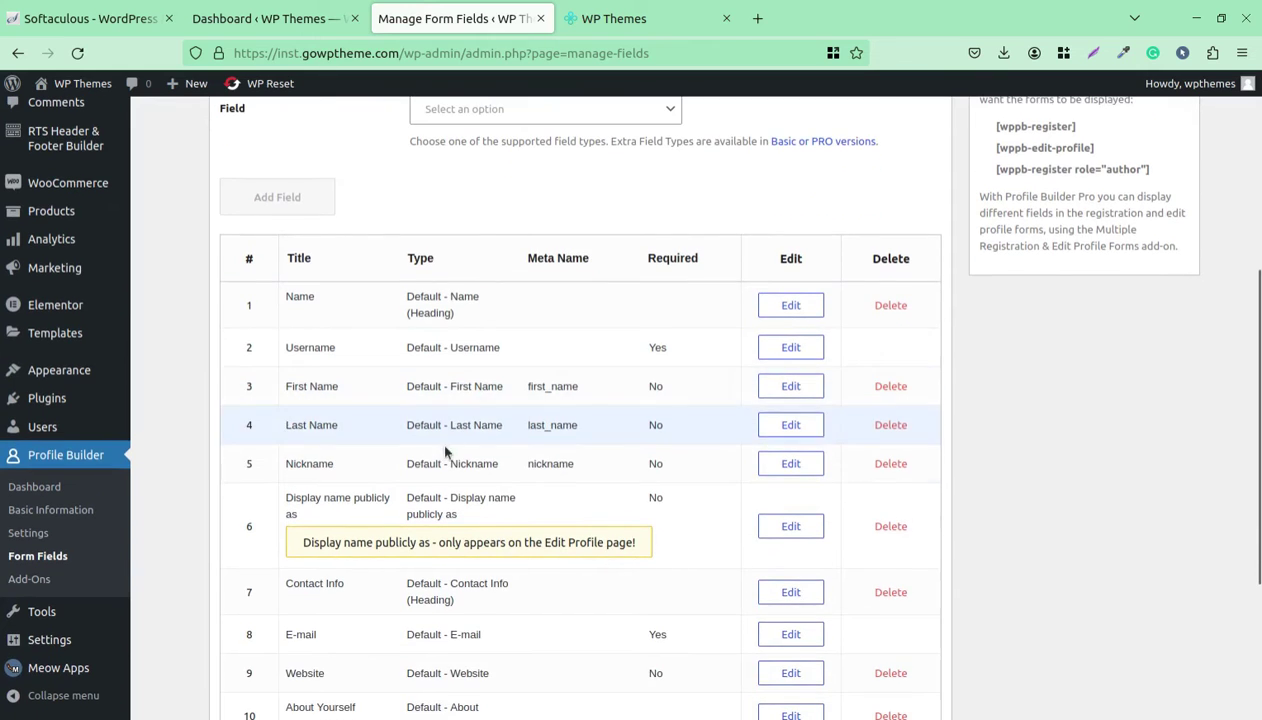
pyautogui.scroll(-1, 510, 487)
pyautogui.scroll(-2, 484, 500)
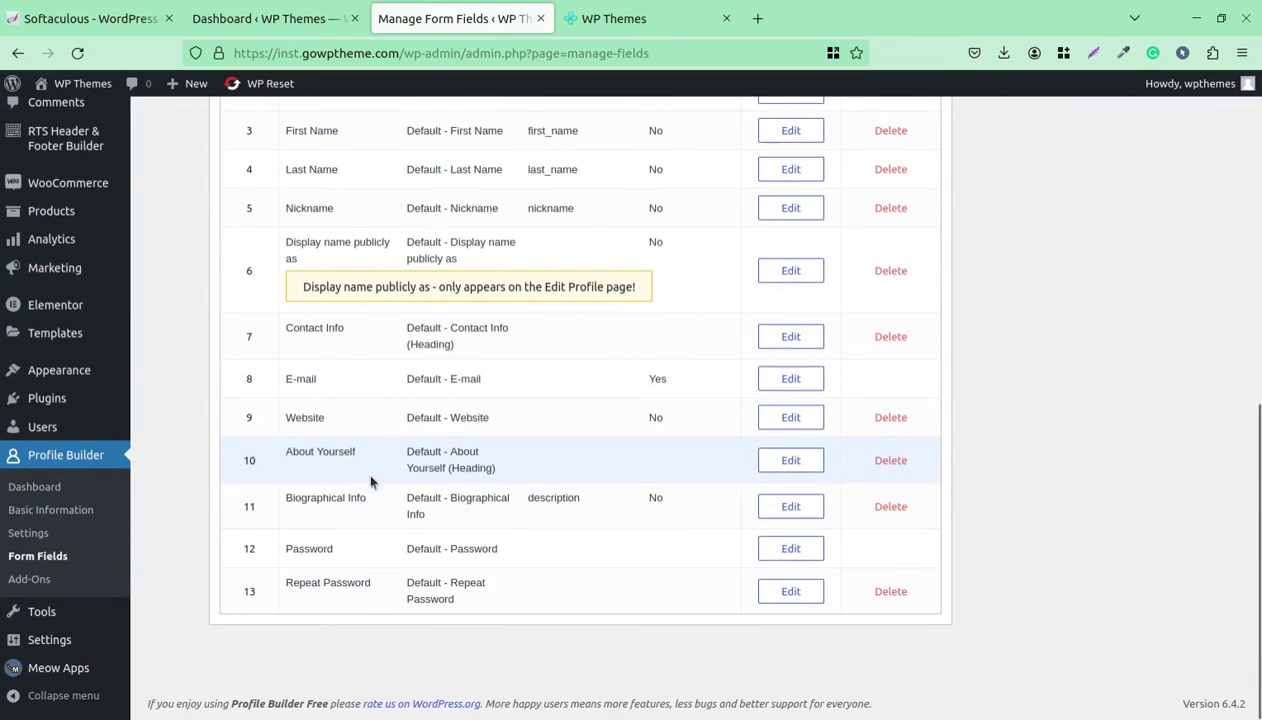
pyautogui.scroll(-1, 541, 583)
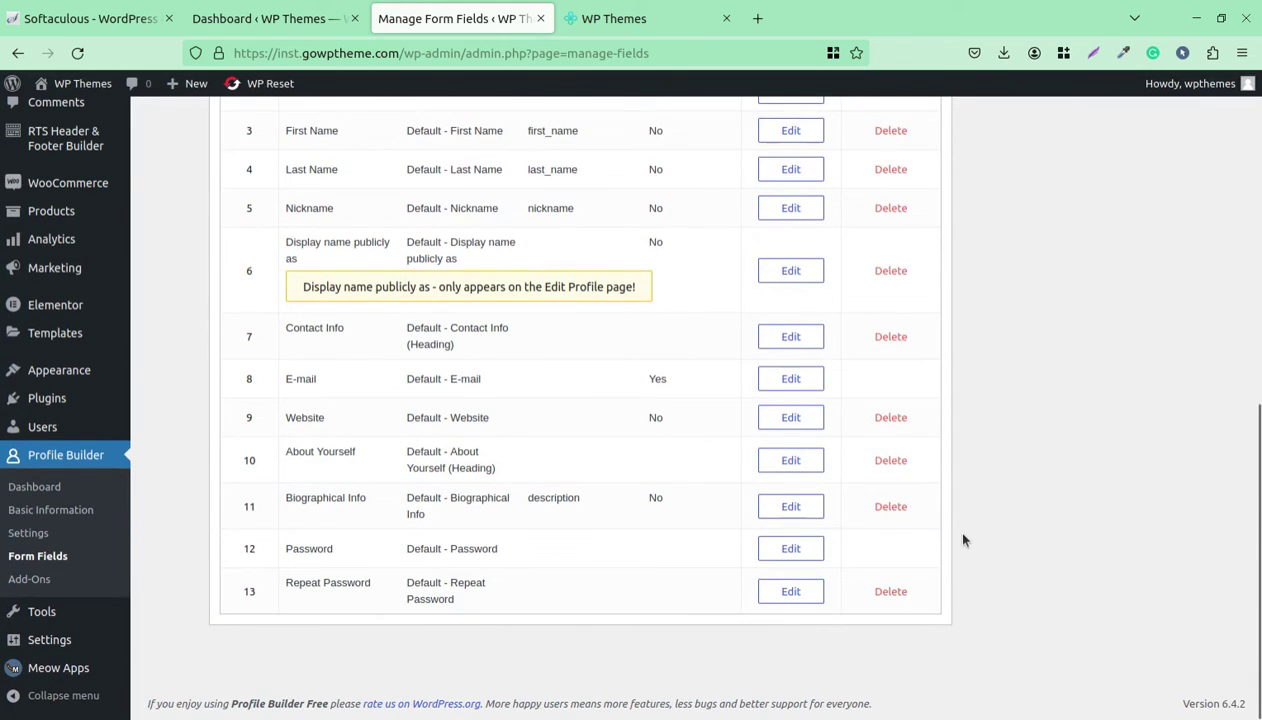
pyautogui.scroll(1, 728, 573)
pyautogui.scroll(2, 735, 565)
pyautogui.scroll(2, 738, 562)
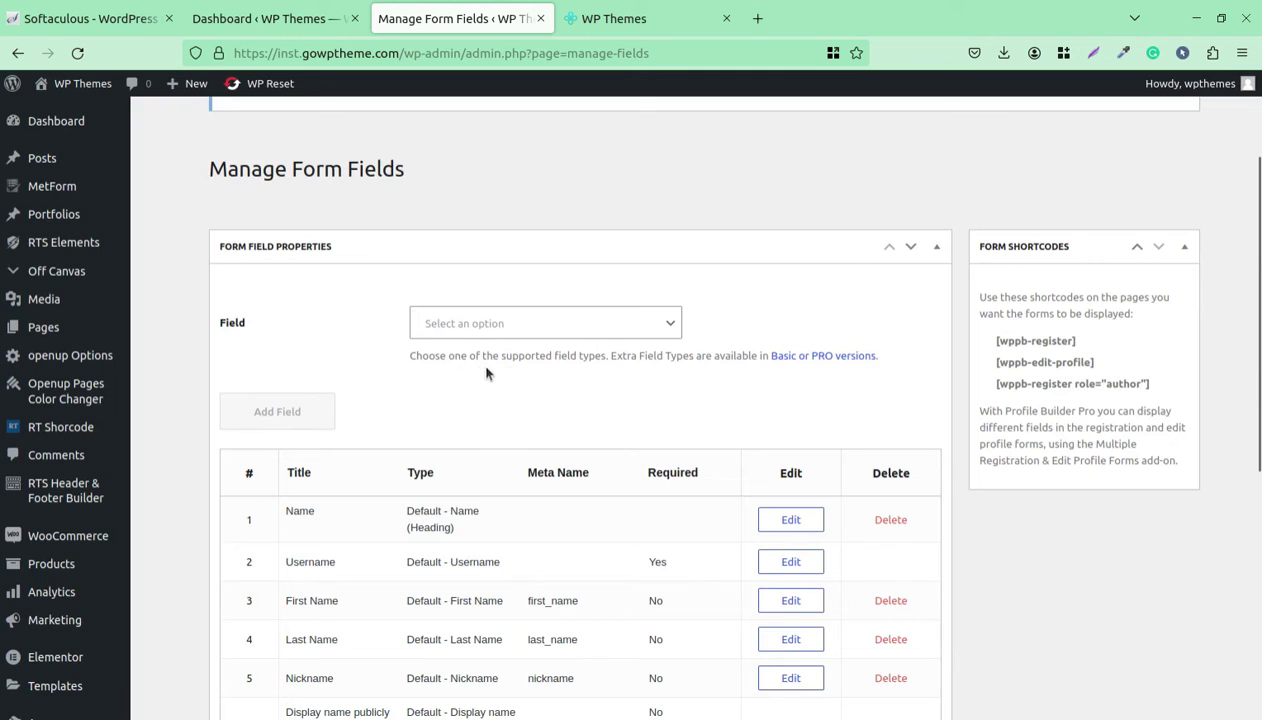
pyautogui.scroll(-2, 885, 400)
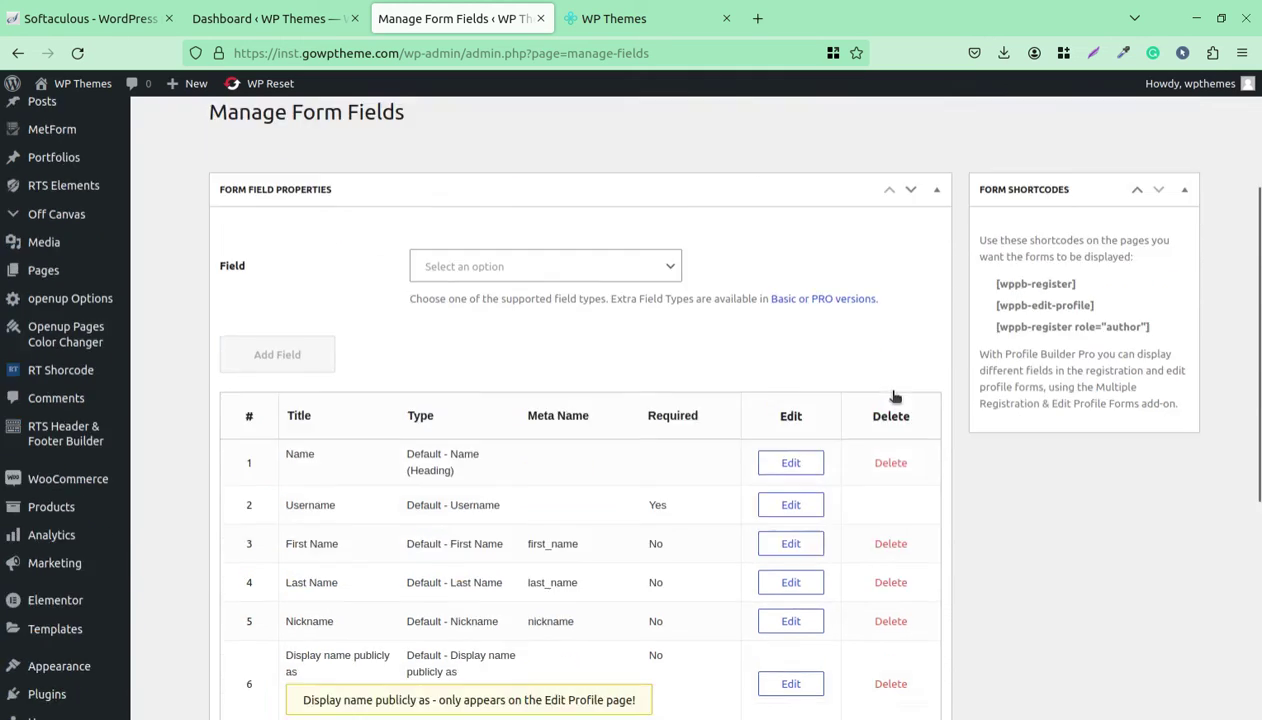
pyautogui.scroll(-1, 800, 390)
pyautogui.scroll(-2, 760, 380)
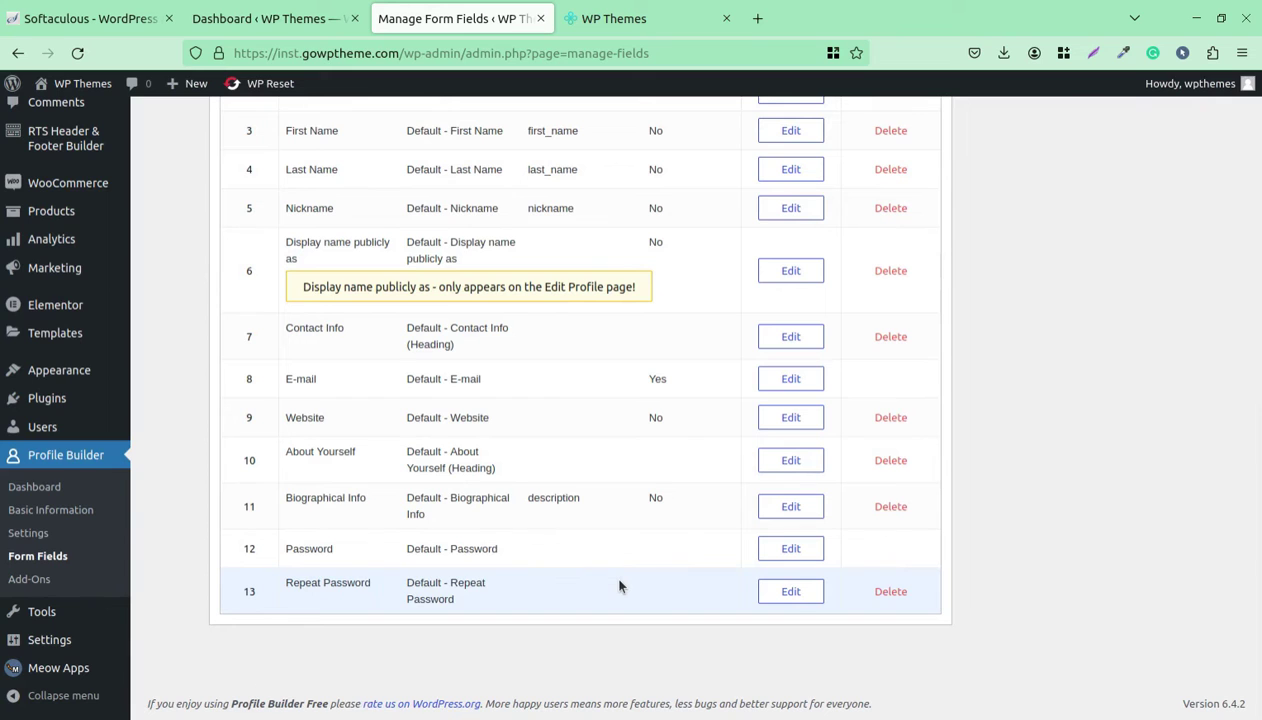
pyautogui.scroll(1, 615, 580)
pyautogui.scroll(-1, 580, 555)
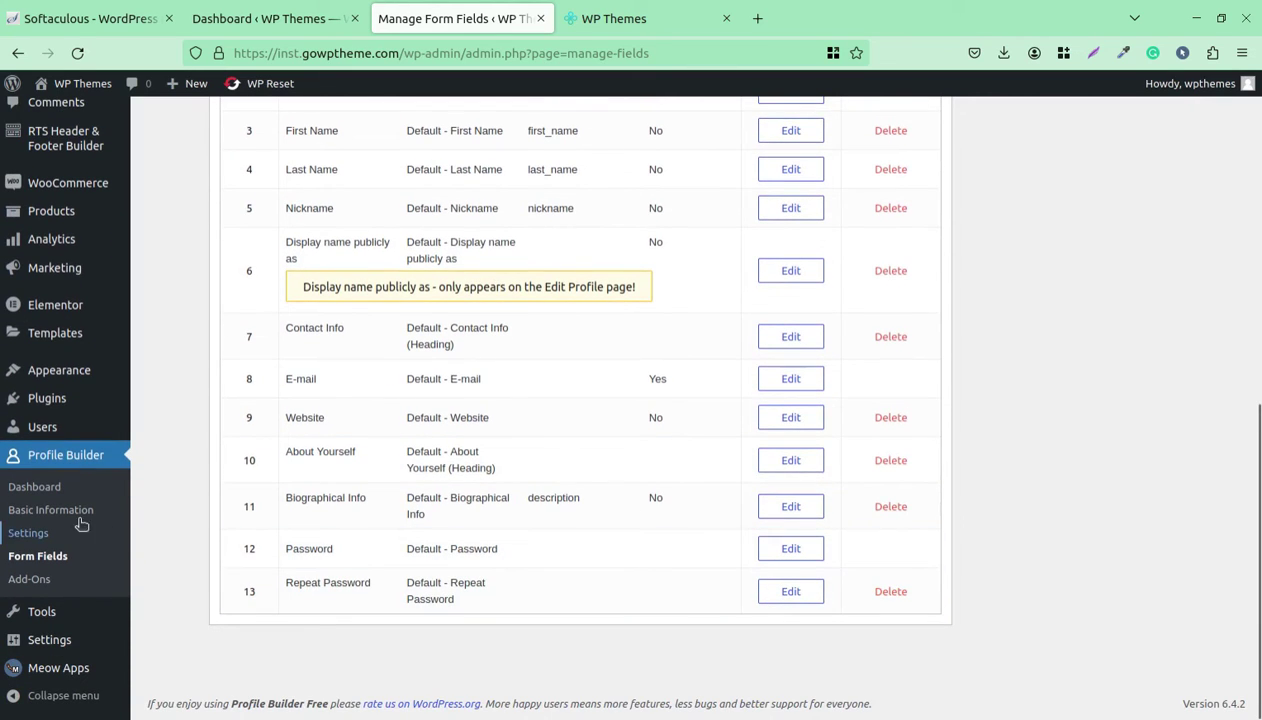
# Step: From Basic Information, use Create Form Pages to generate Log In, Register and Edit Profile pages
pyautogui.click(54, 512)
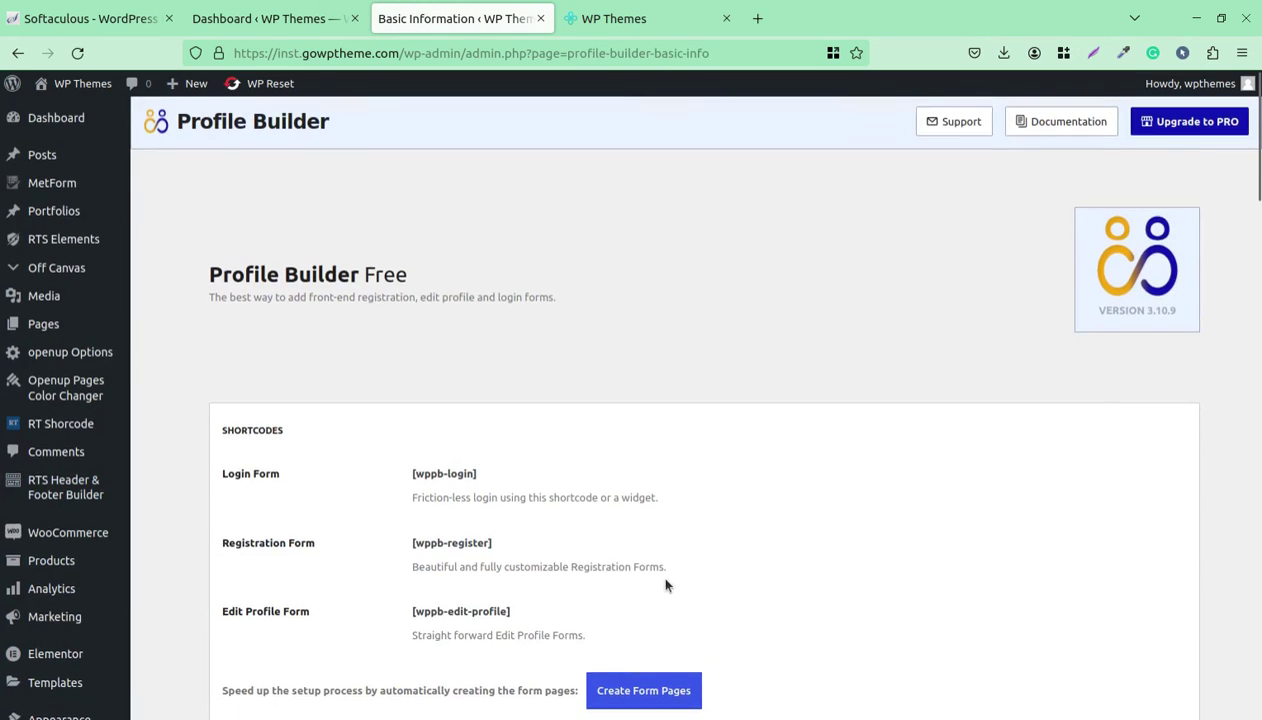
pyautogui.scroll(-1, 656, 570)
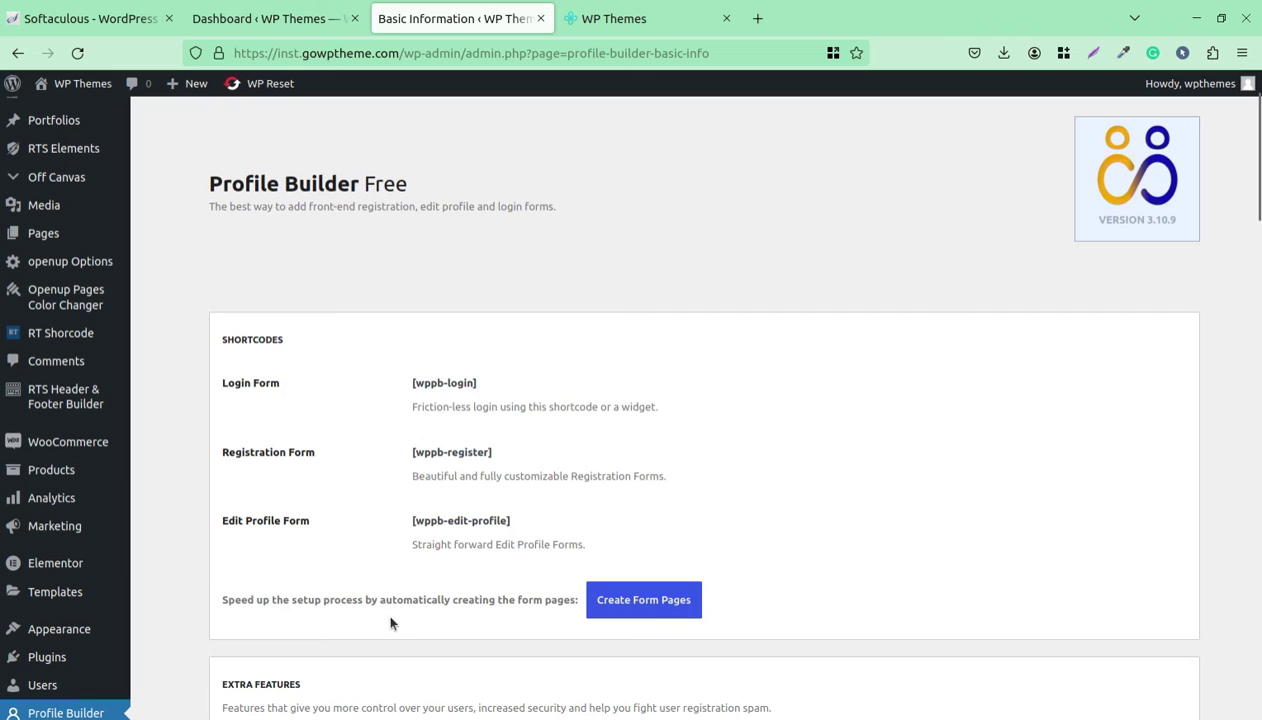
pyautogui.scroll(-3, 545, 610)
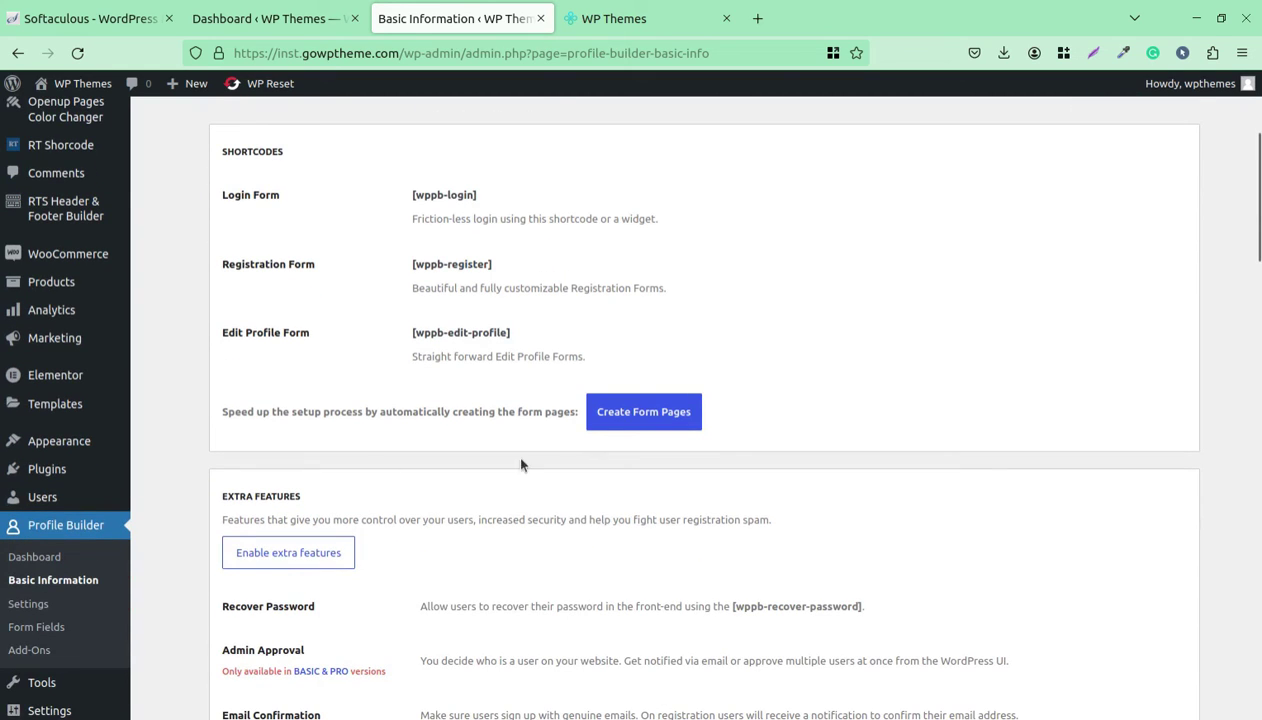
pyautogui.click(626, 418)
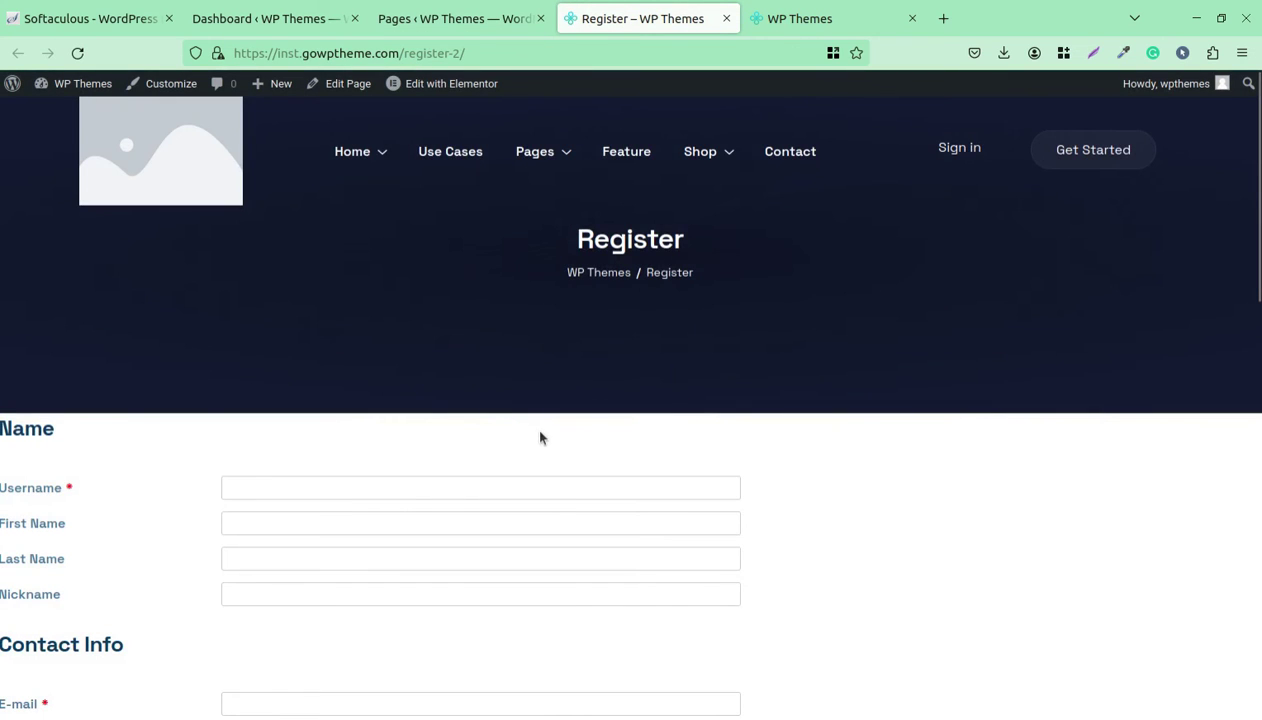
# Step: Scroll up and down the front-end Register page to review all its fields
pyautogui.scroll(-2, 539, 437)
pyautogui.scroll(-2, 467, 436)
pyautogui.scroll(-2, 310, 436)
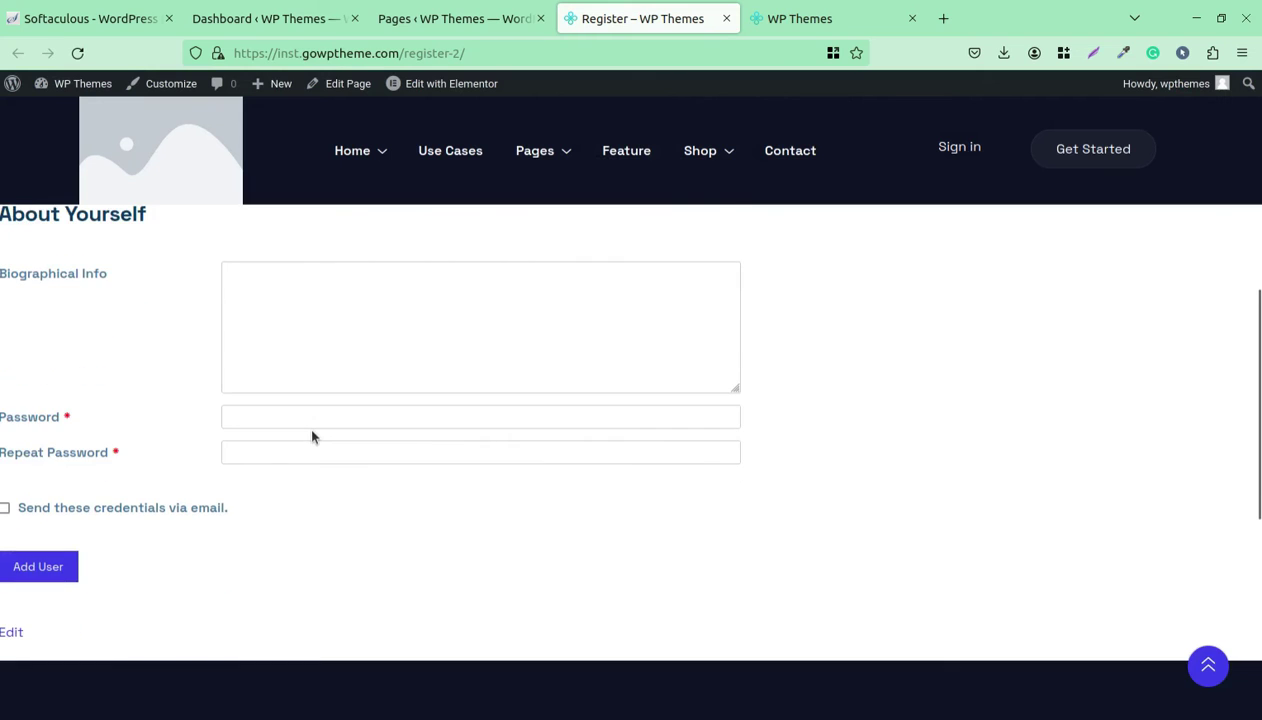
pyautogui.scroll(3, 311, 436)
pyautogui.scroll(3, 311, 436)
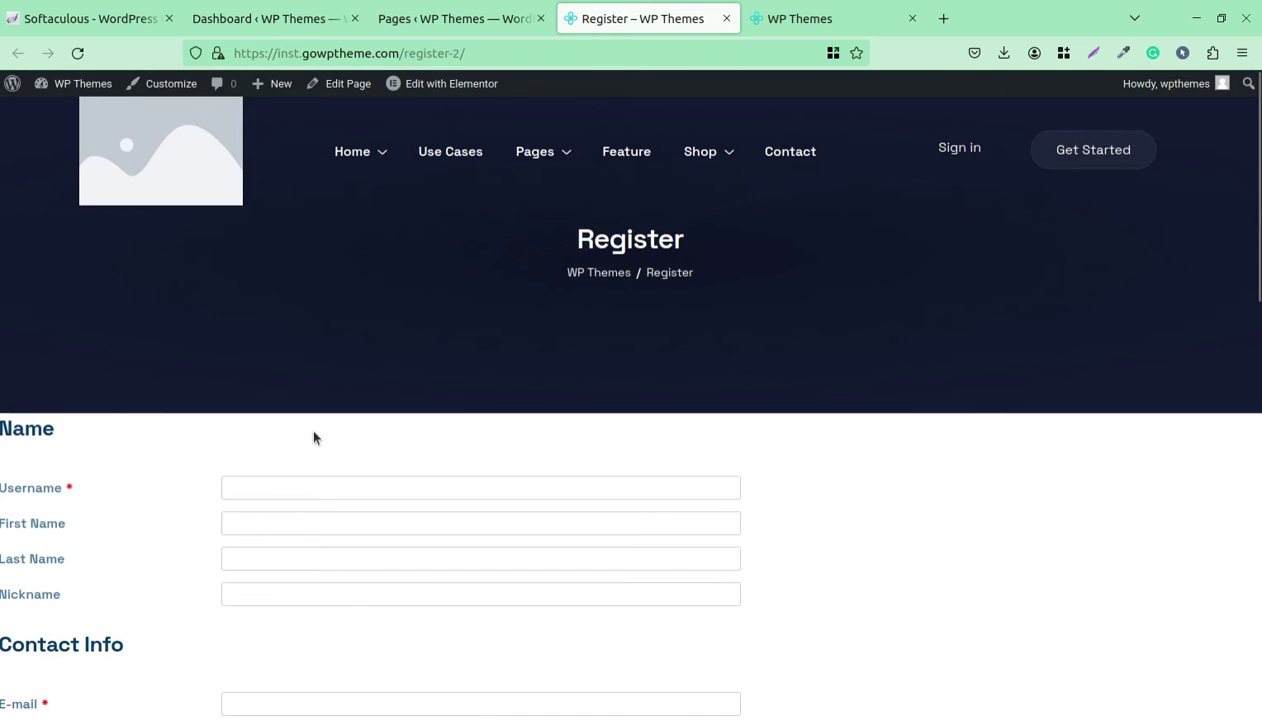
pyautogui.scroll(-2, 583, 392)
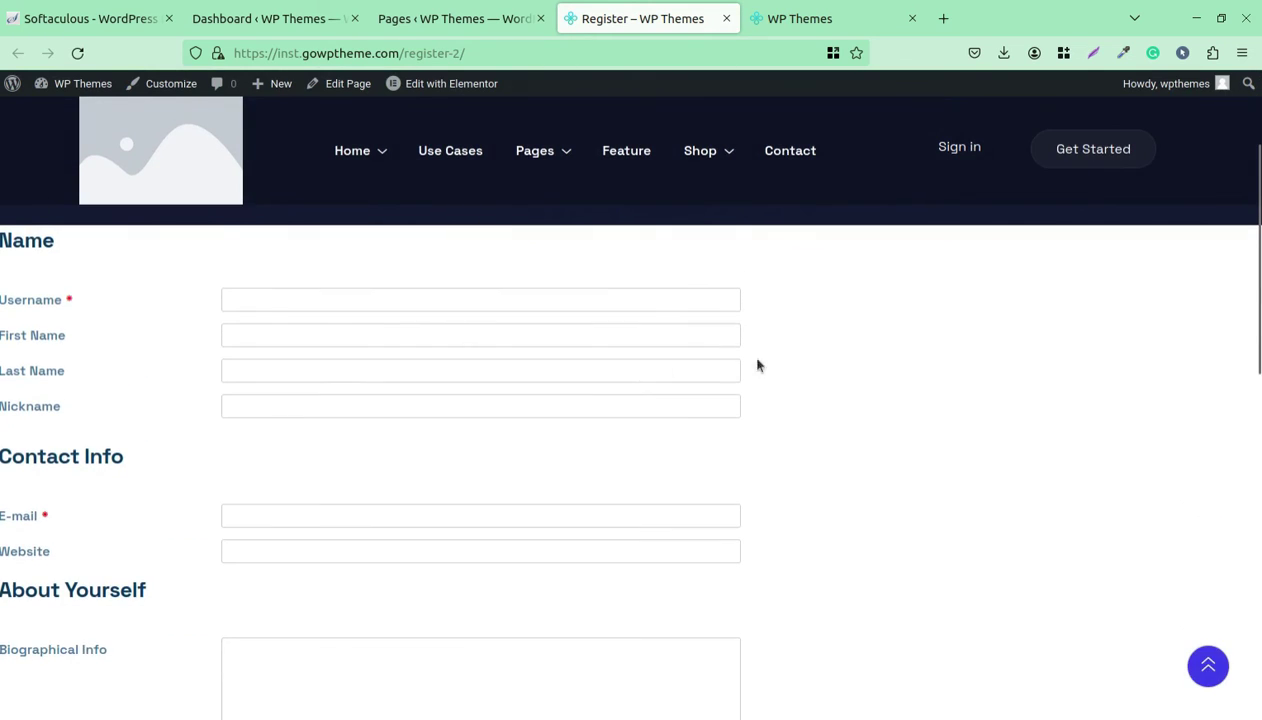
pyautogui.scroll(-1, 700, 372)
pyautogui.scroll(-3, 399, 452)
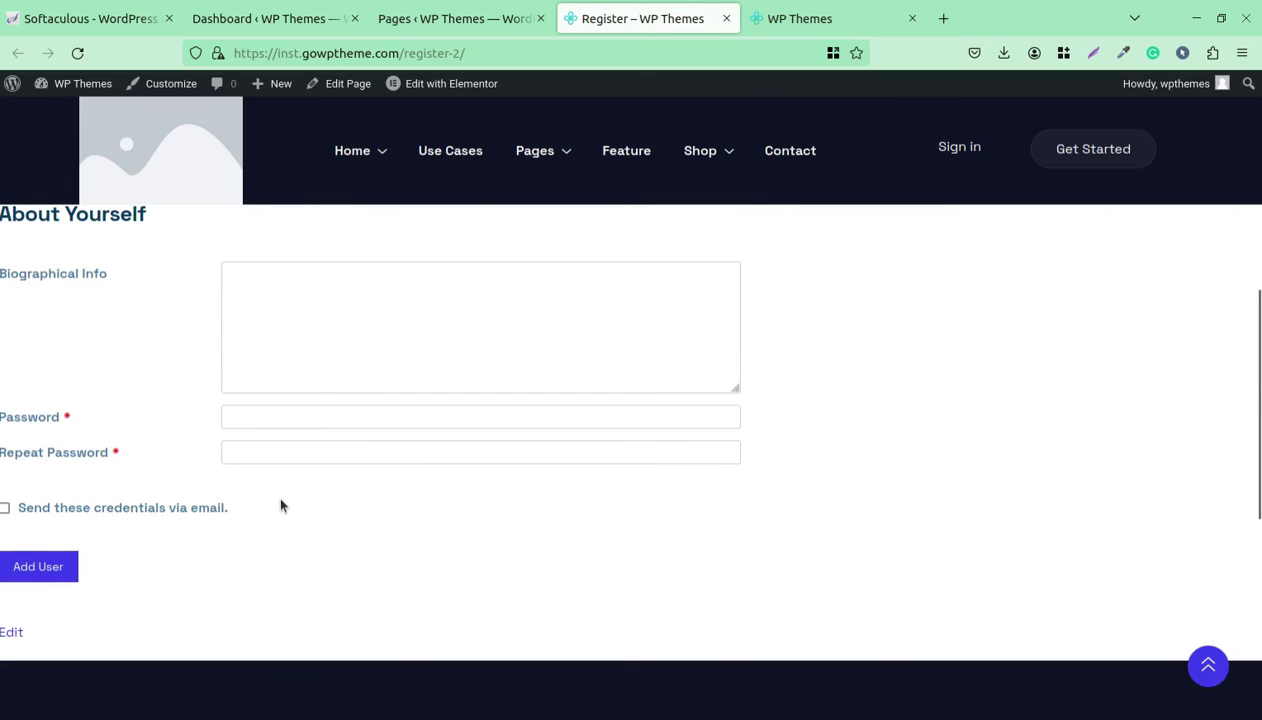
pyautogui.scroll(3, 281, 506)
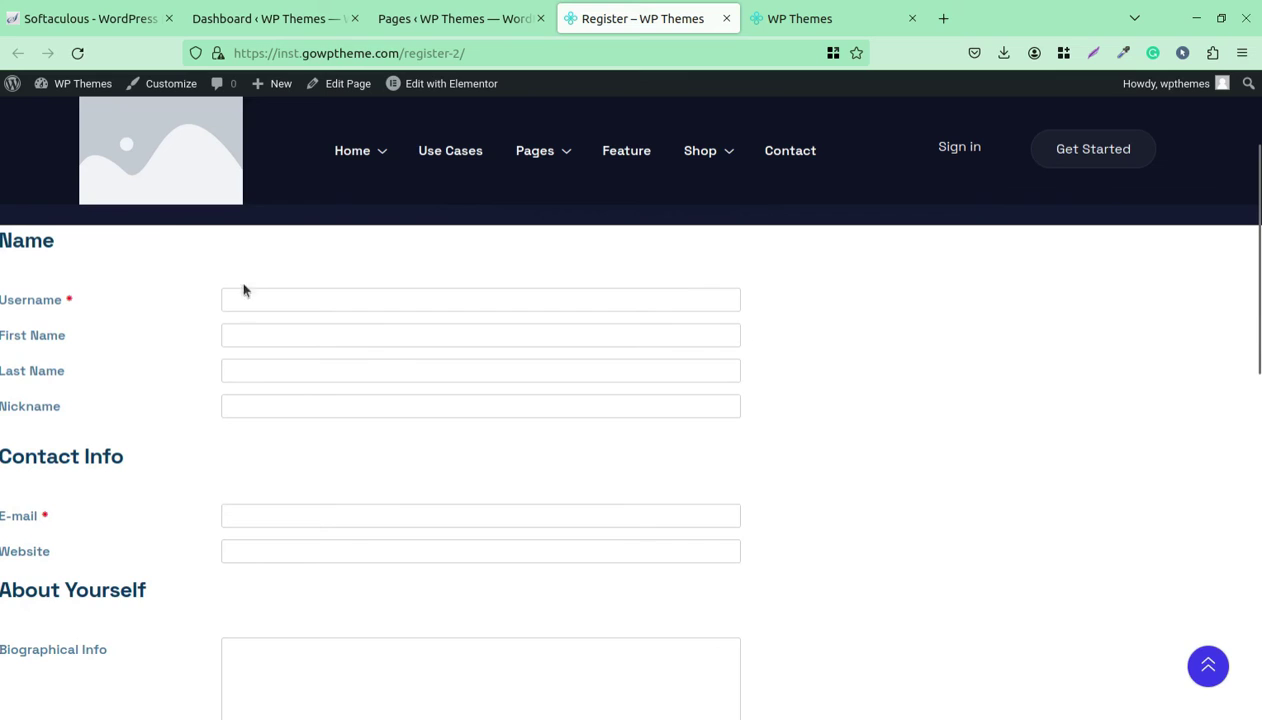
pyautogui.scroll(3, 290, 400)
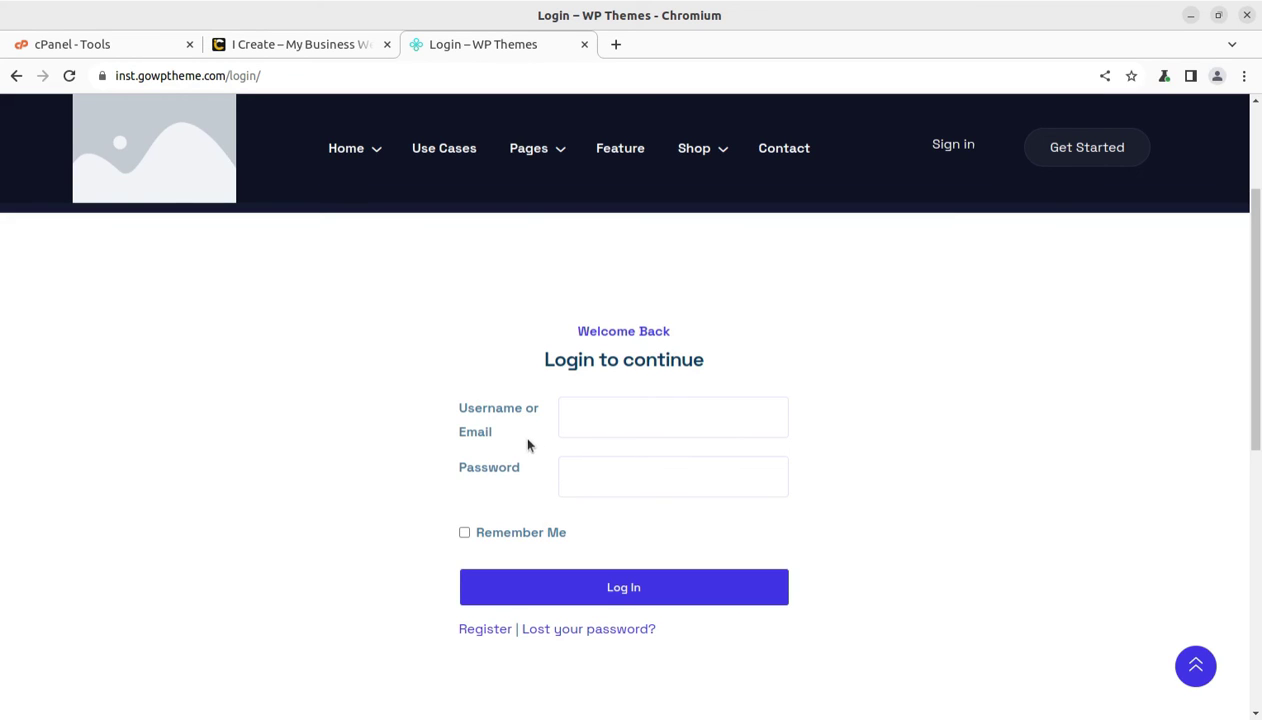
# Step: Follow the login form's Register link and review the Create an account fields
pyautogui.click(481, 630)
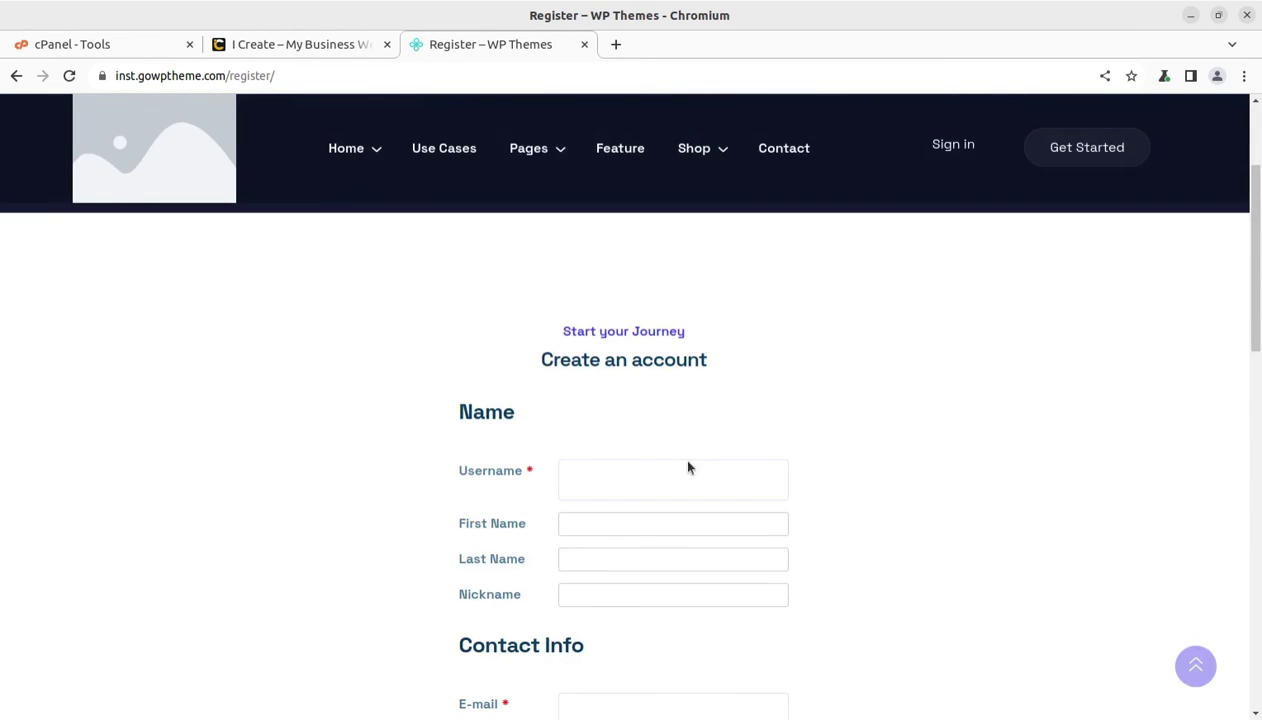
pyautogui.scroll(-2, 500, 440)
pyautogui.scroll(-1, 557, 421)
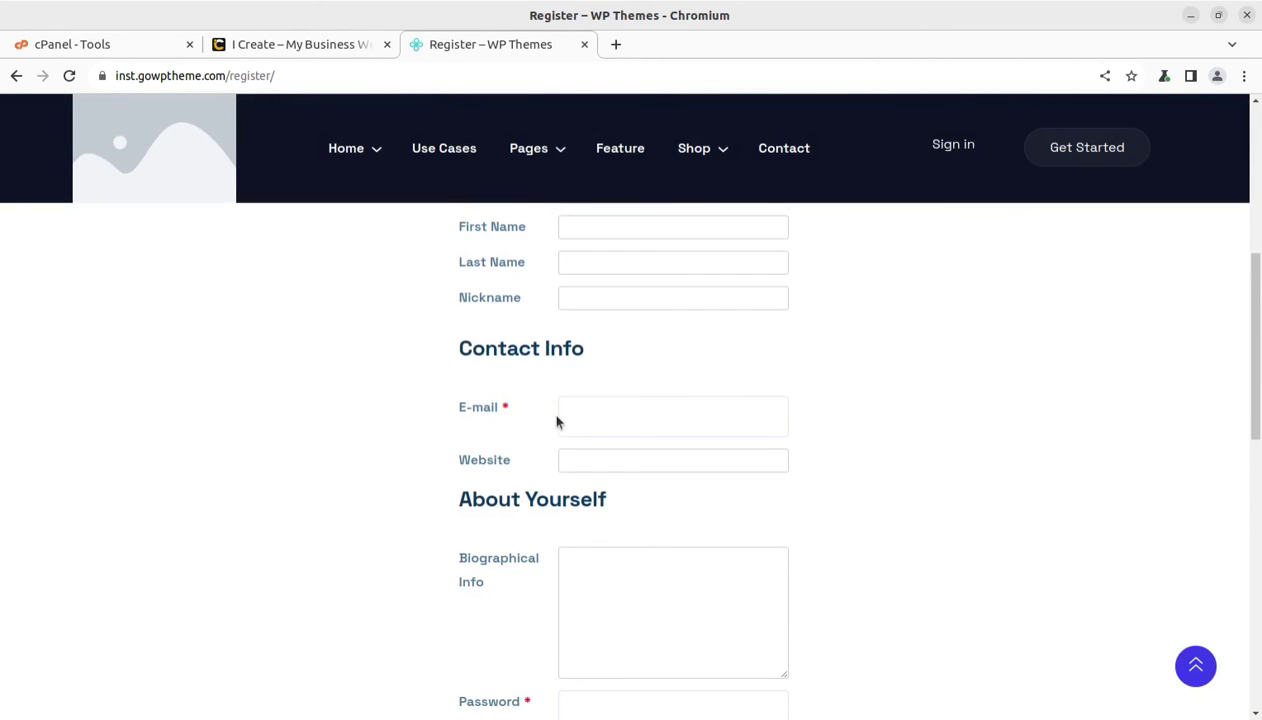
pyautogui.scroll(2, 557, 421)
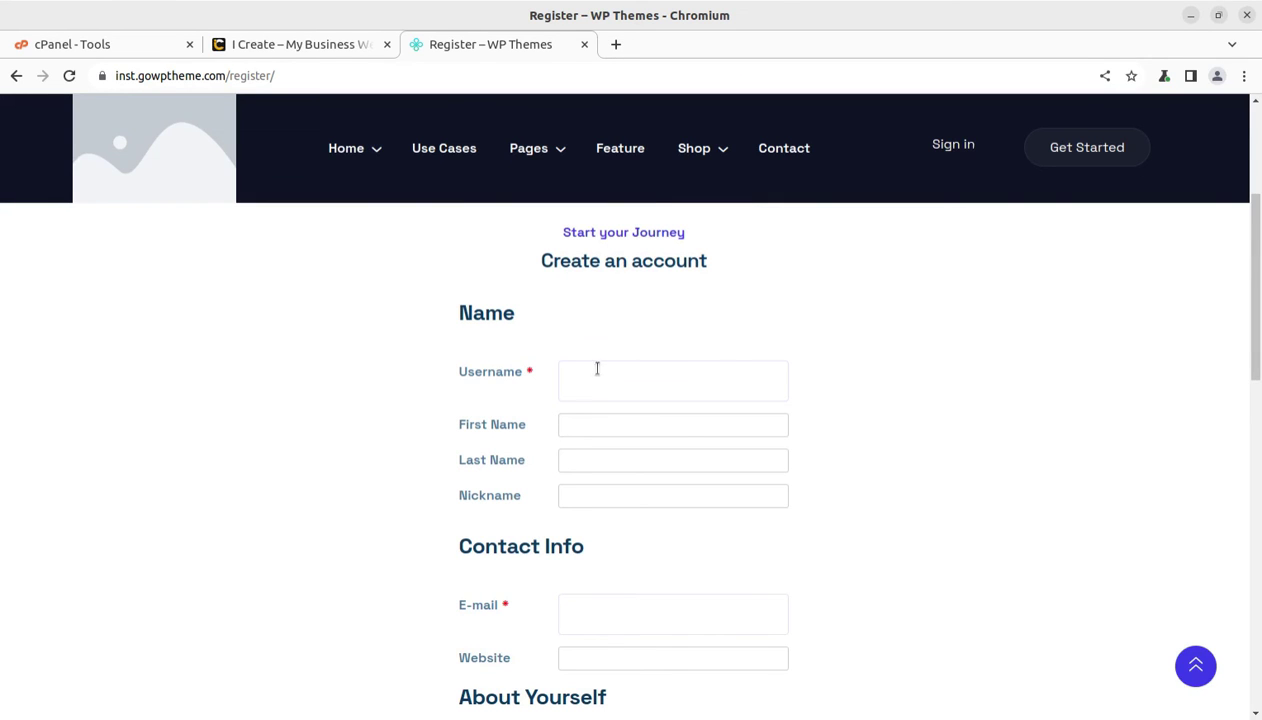
pyautogui.scroll(-1, 682, 445)
pyautogui.scroll(-1, 575, 425)
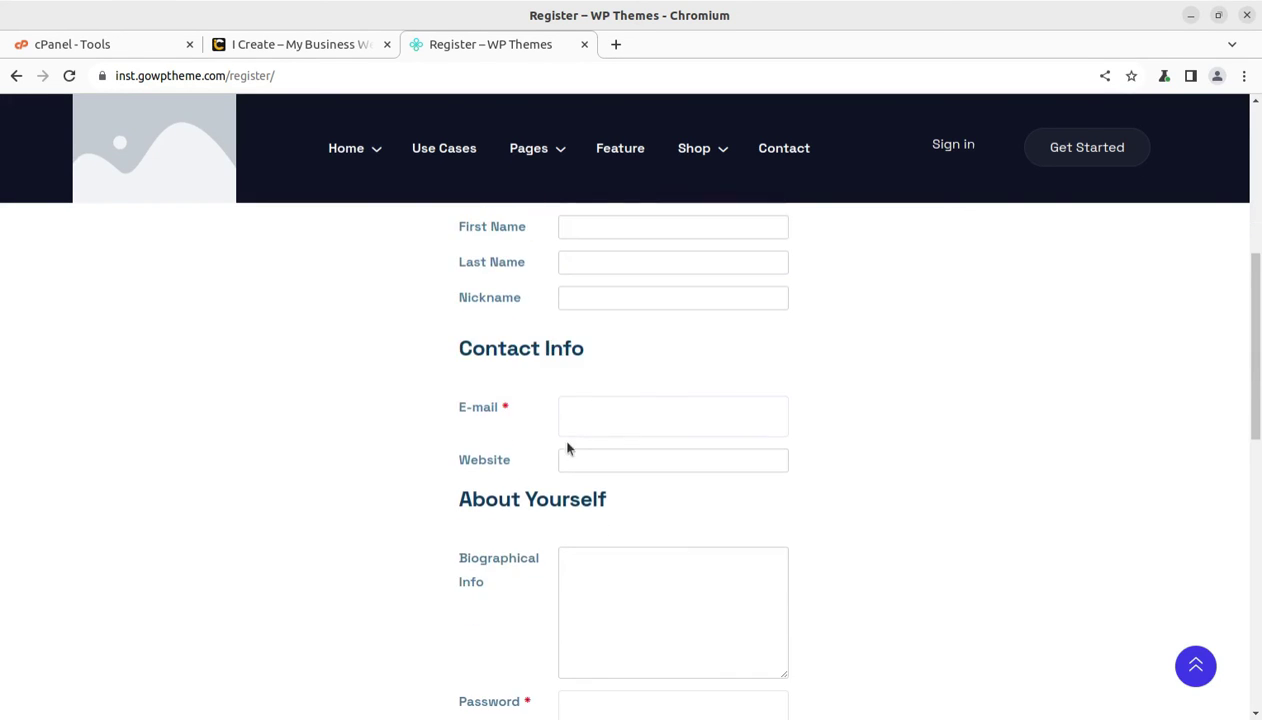
pyautogui.scroll(2, 566, 445)
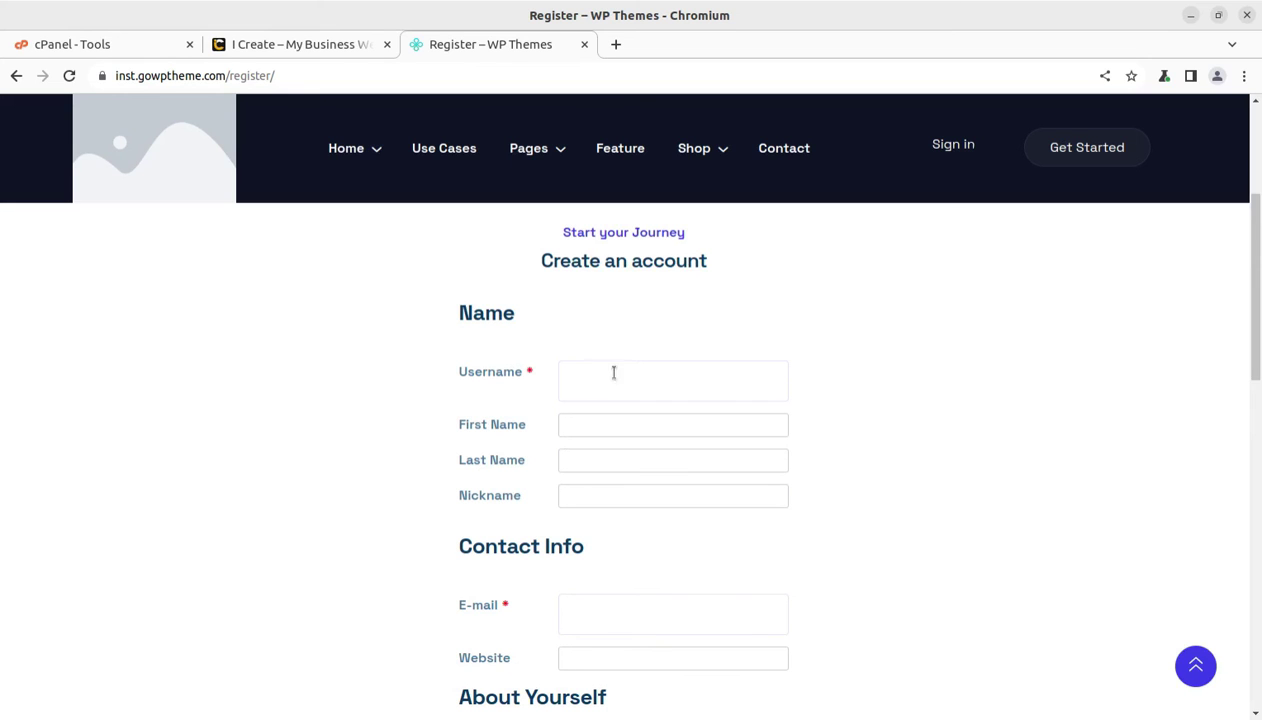
pyautogui.scroll(-2, 637, 521)
pyautogui.scroll(-2, 400, 507)
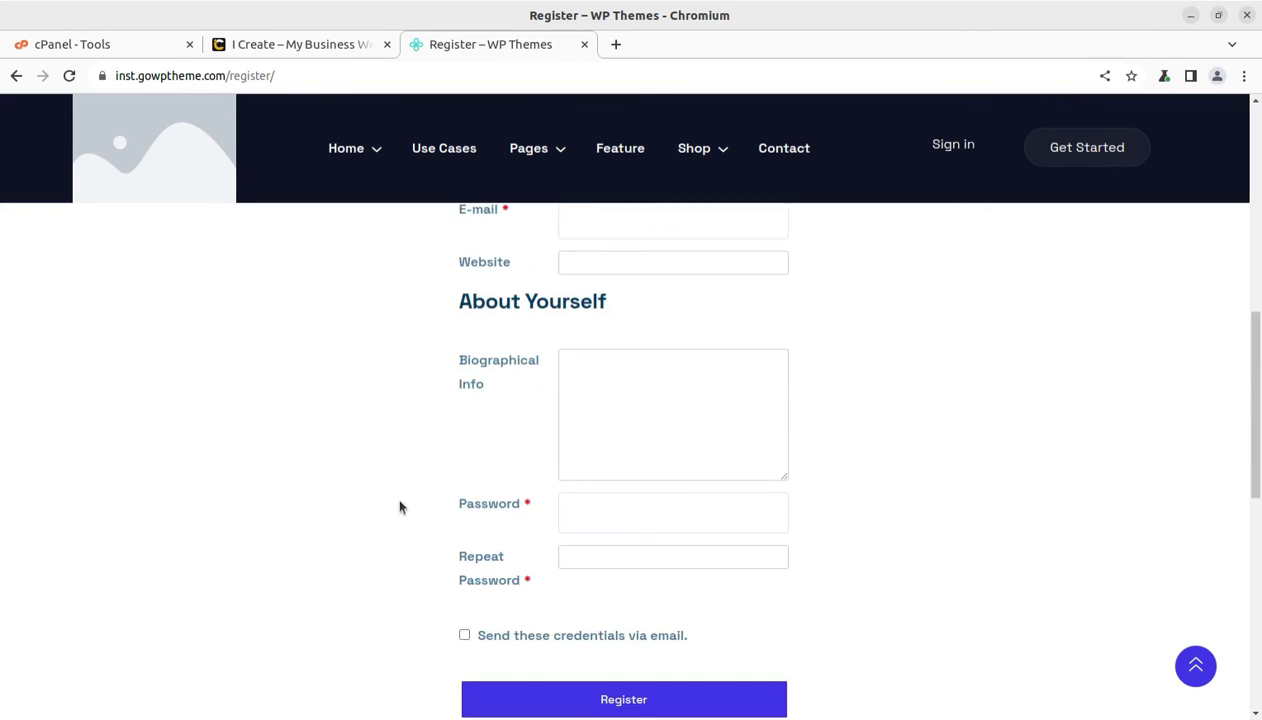
pyautogui.scroll(-1, 395, 507)
pyautogui.scroll(-2, 497, 524)
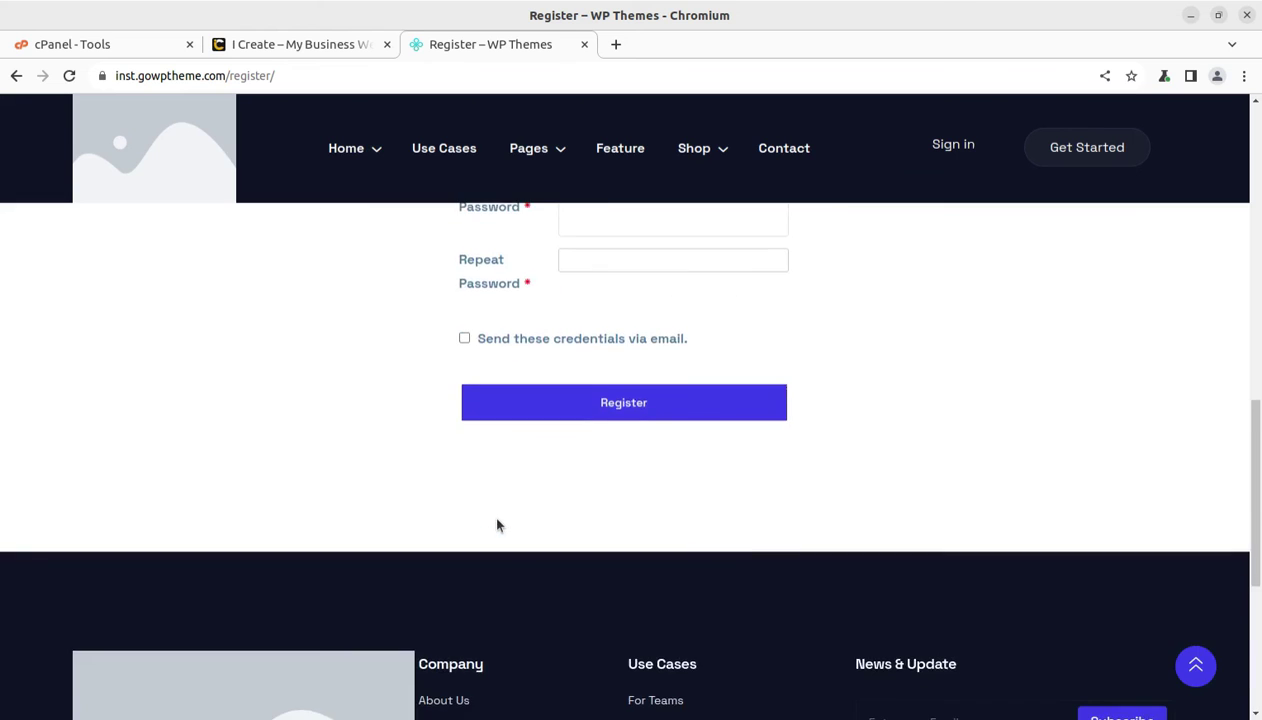
pyautogui.scroll(5, 497, 524)
pyautogui.scroll(4, 497, 524)
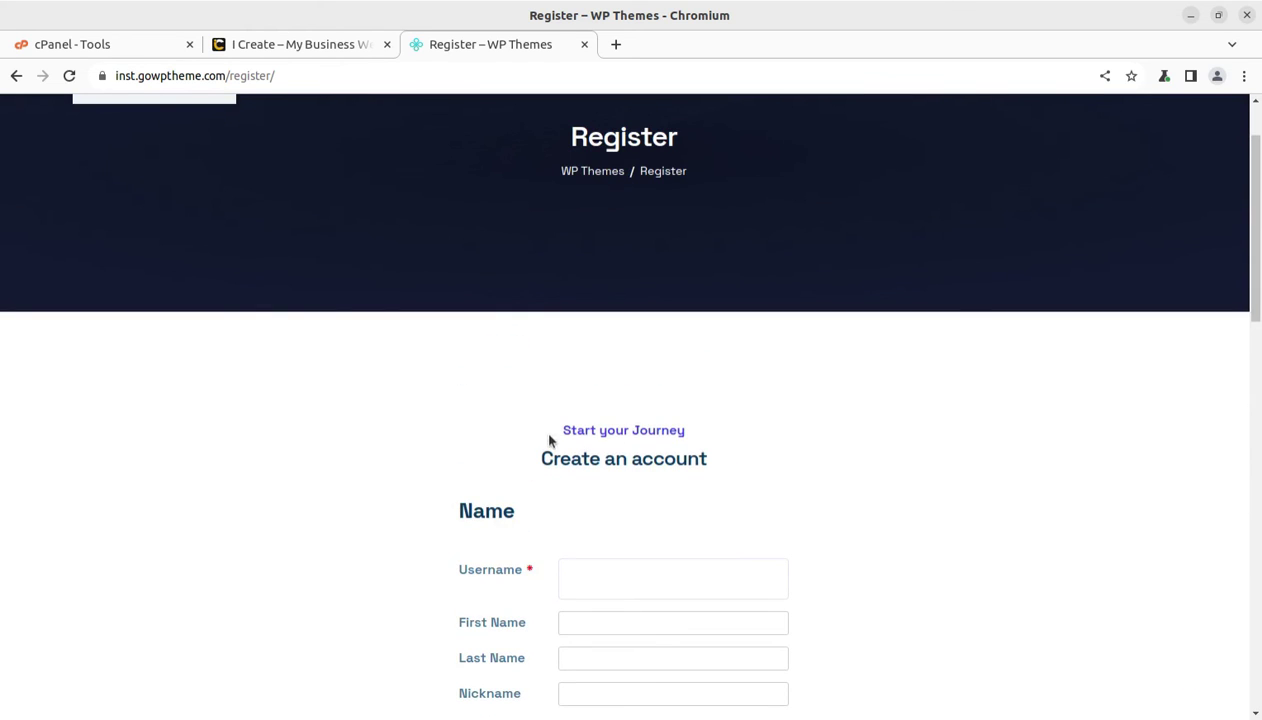
pyautogui.scroll(-2, 790, 443)
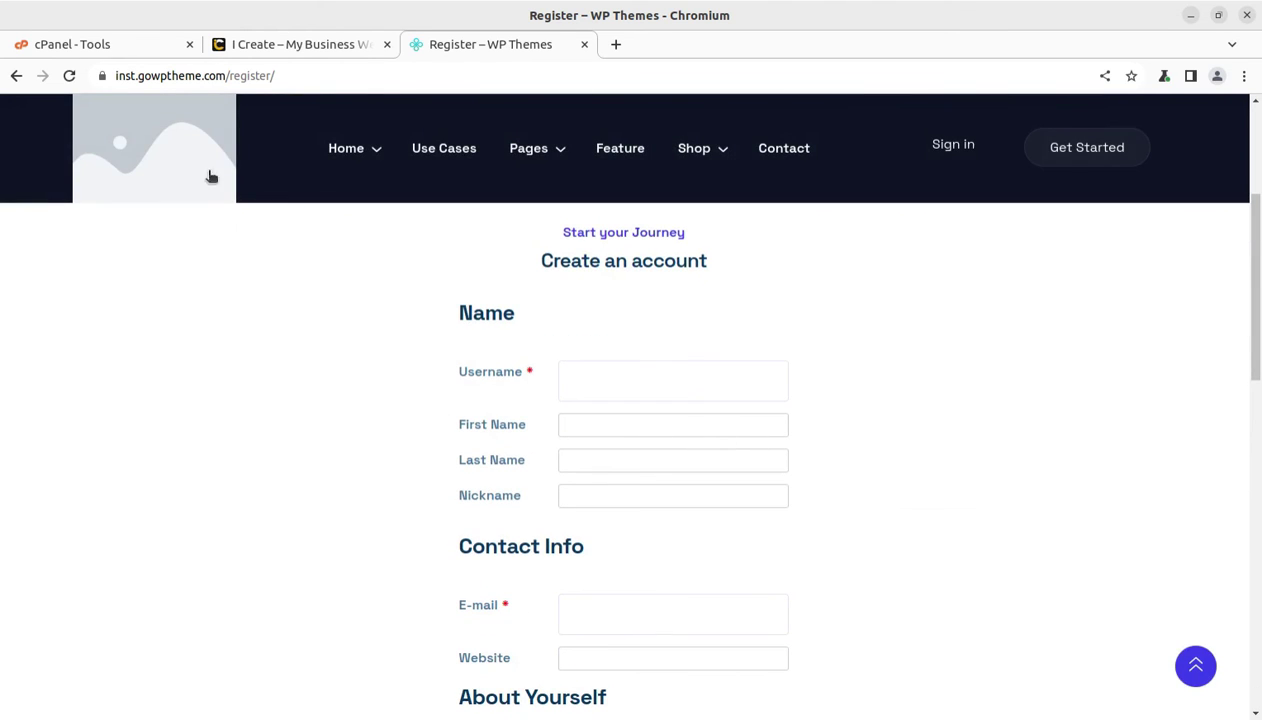
# Step: Open the account's Edit Profile page and scroll to the empty WooCommerce billing address fields
pyautogui.click(6, 86)
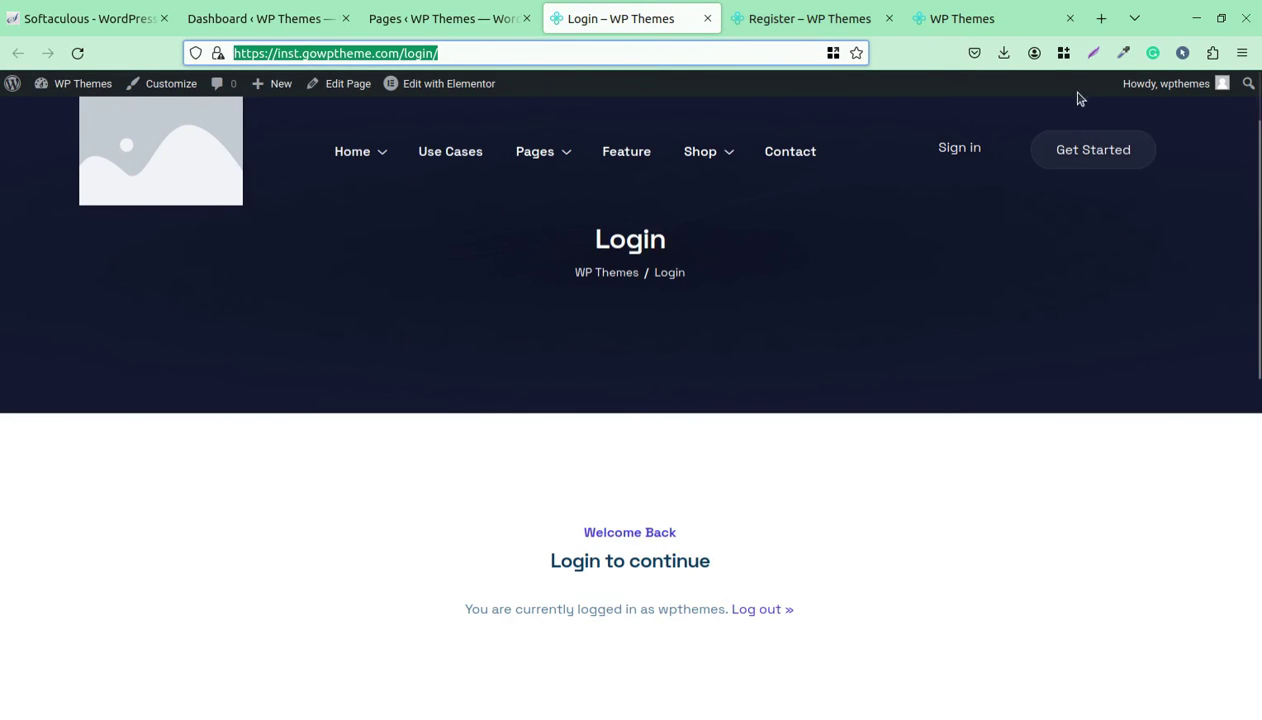
pyautogui.moveTo(1170, 83)
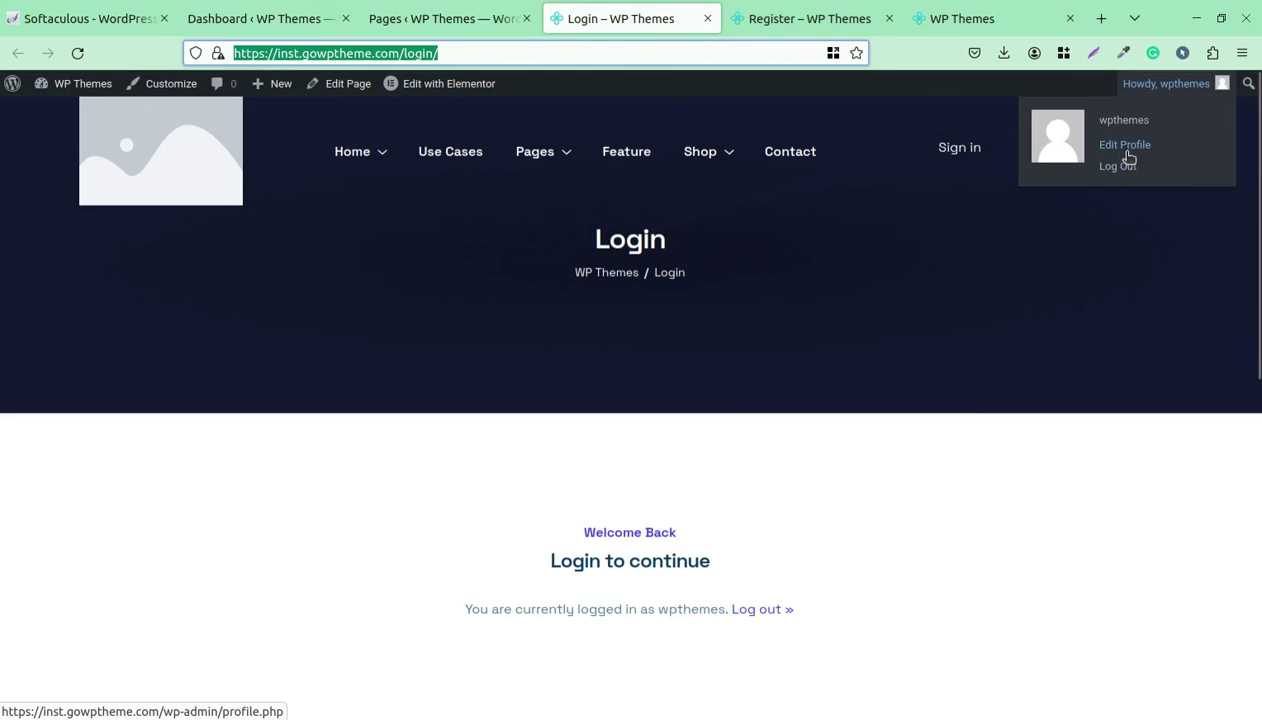
pyautogui.click(1126, 152)
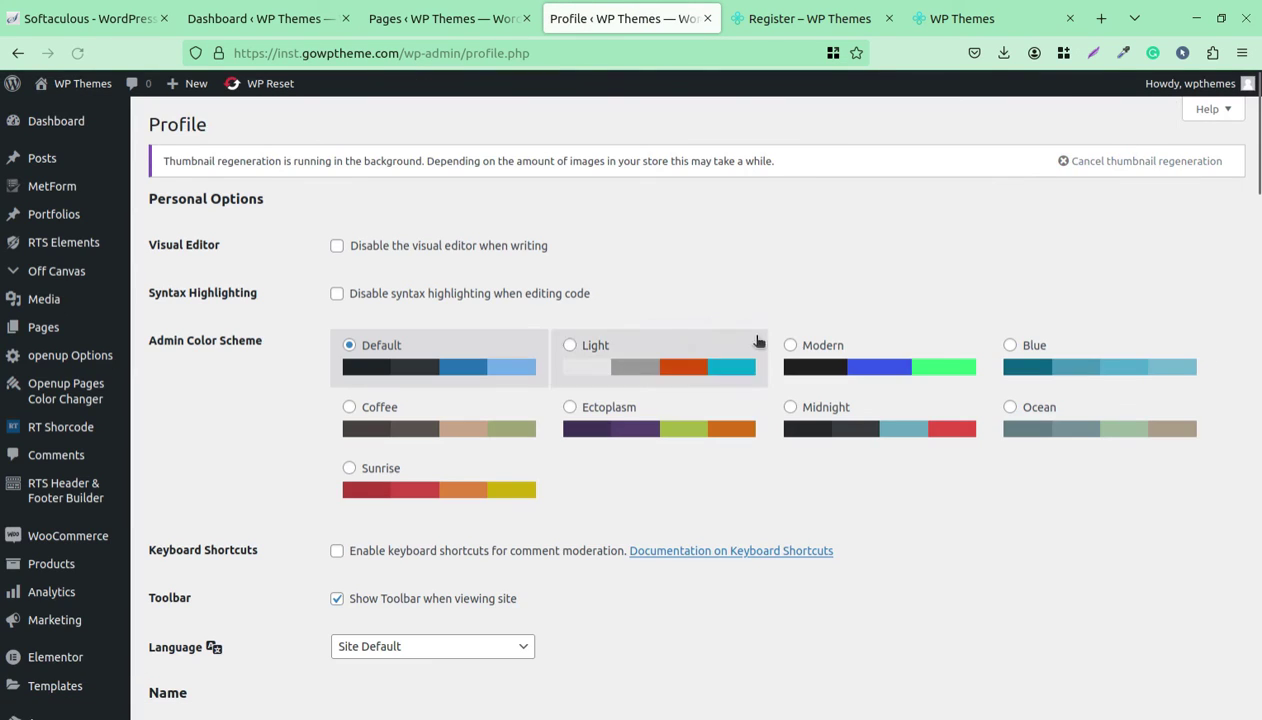
pyautogui.scroll(-5, 785, 344)
pyautogui.scroll(-4, 785, 344)
pyautogui.scroll(-5, 785, 344)
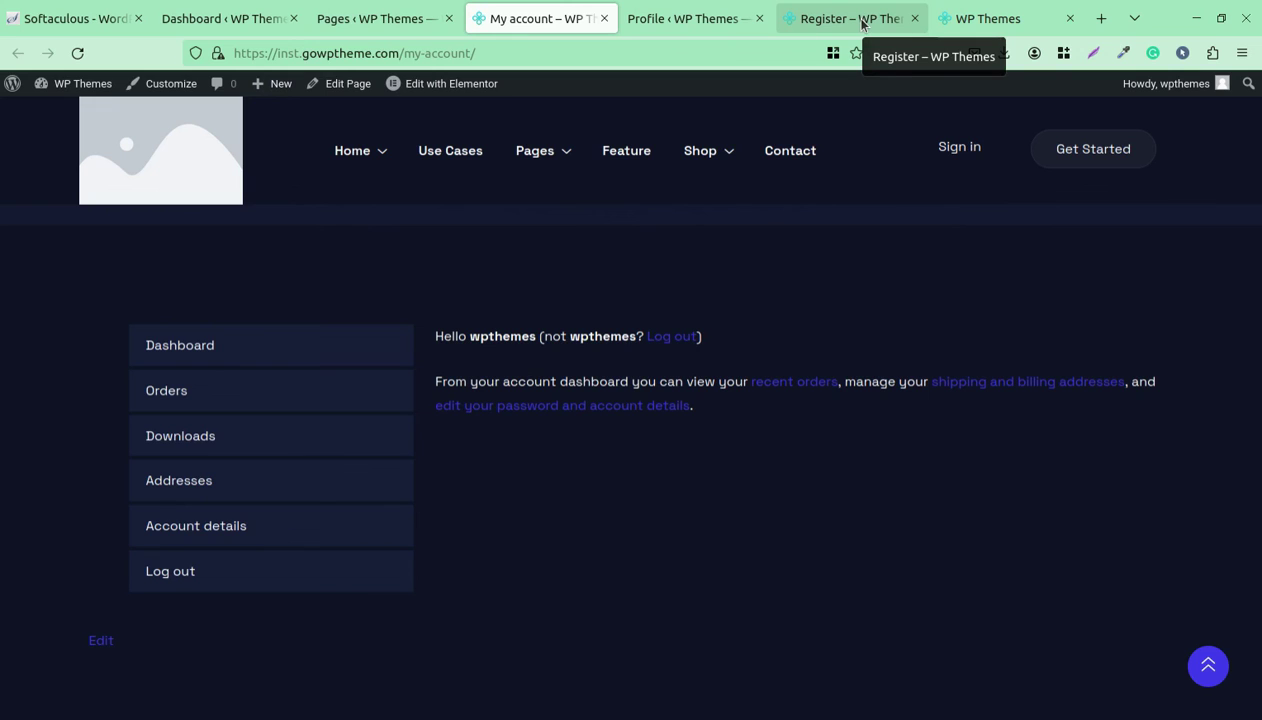
pyautogui.click(659, 22)
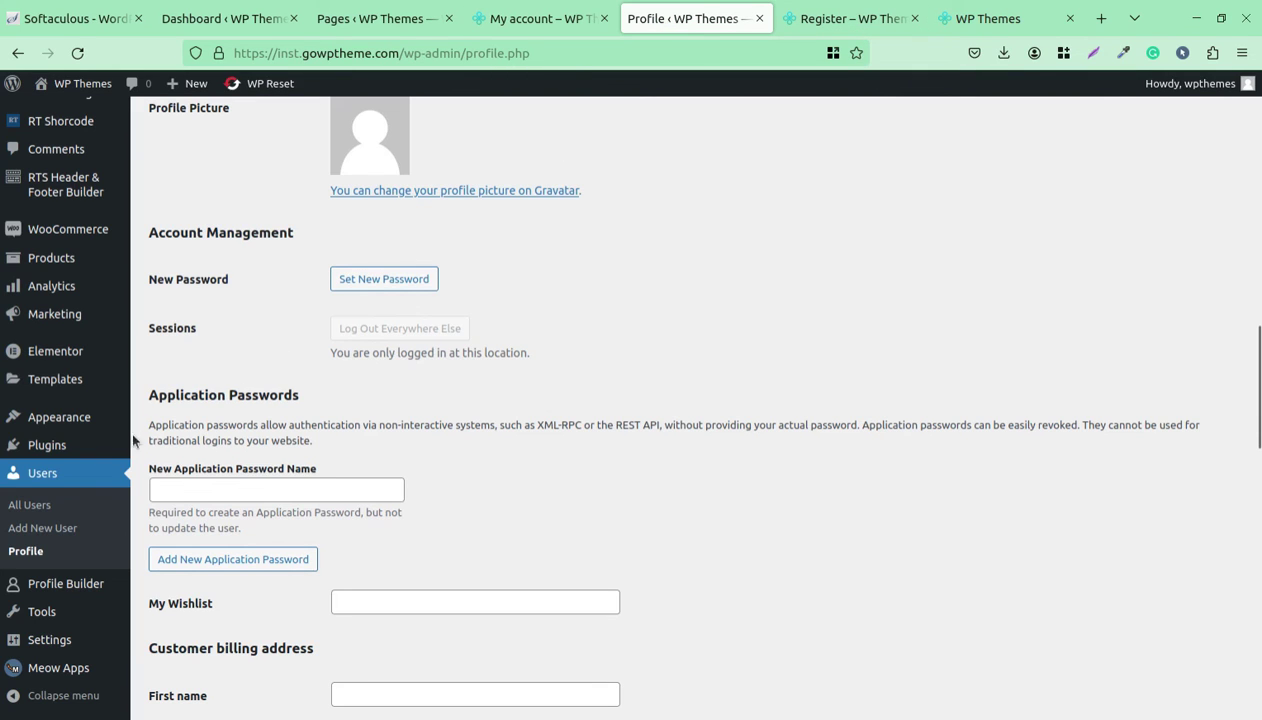
pyautogui.scroll(-5, 60, 705)
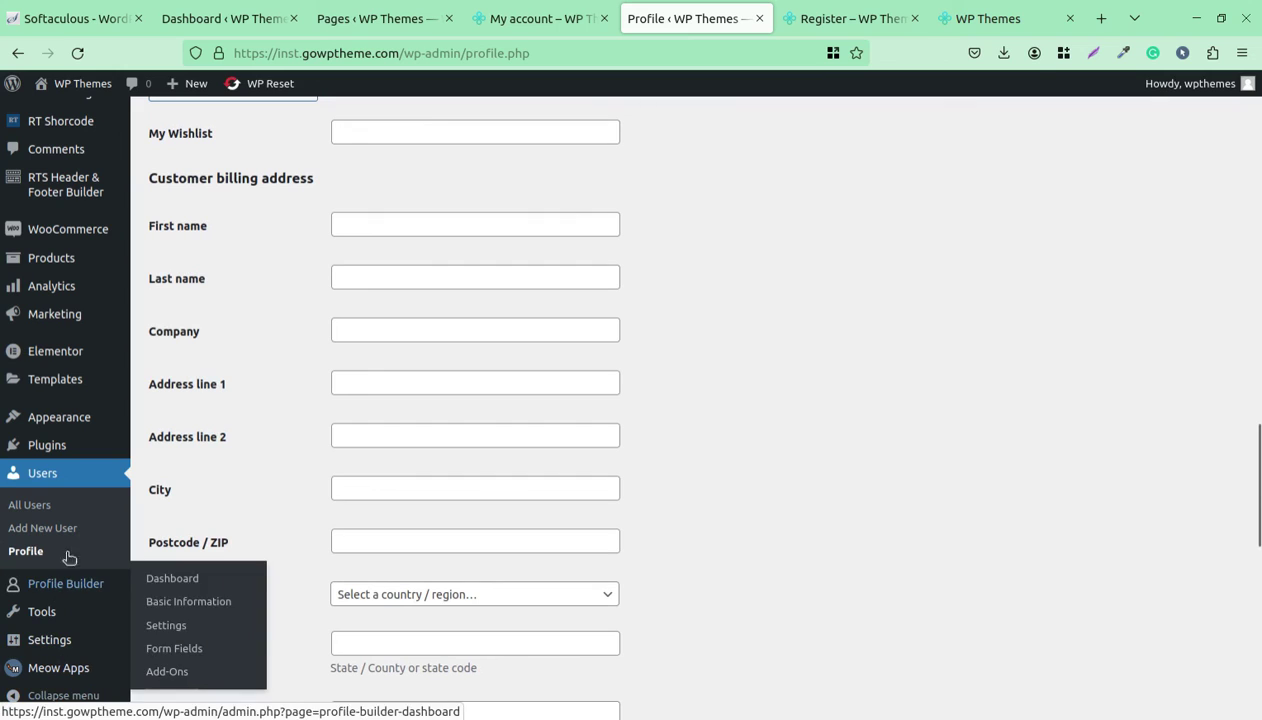
# Step: Jump from the Profile Builder dashboard to setup step 3, Addons, and review the addon list
pyautogui.moveTo(65, 584)
pyautogui.click(167, 589)
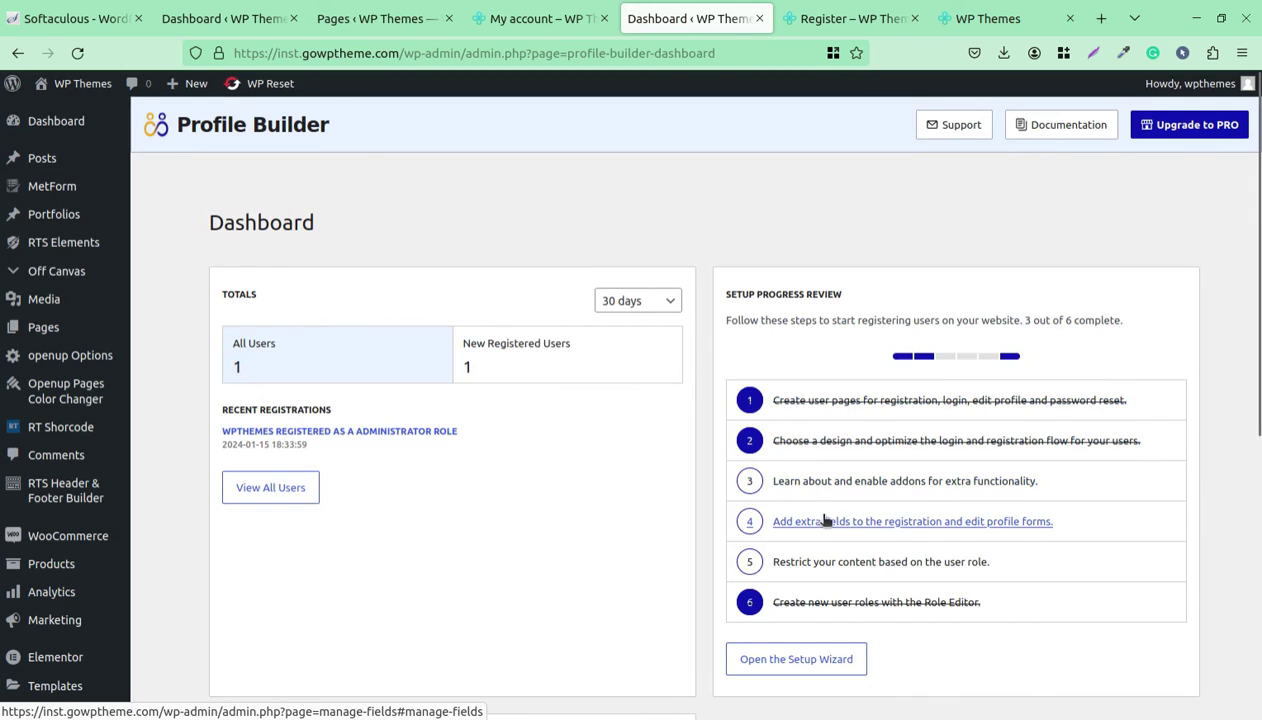
pyautogui.click(928, 488)
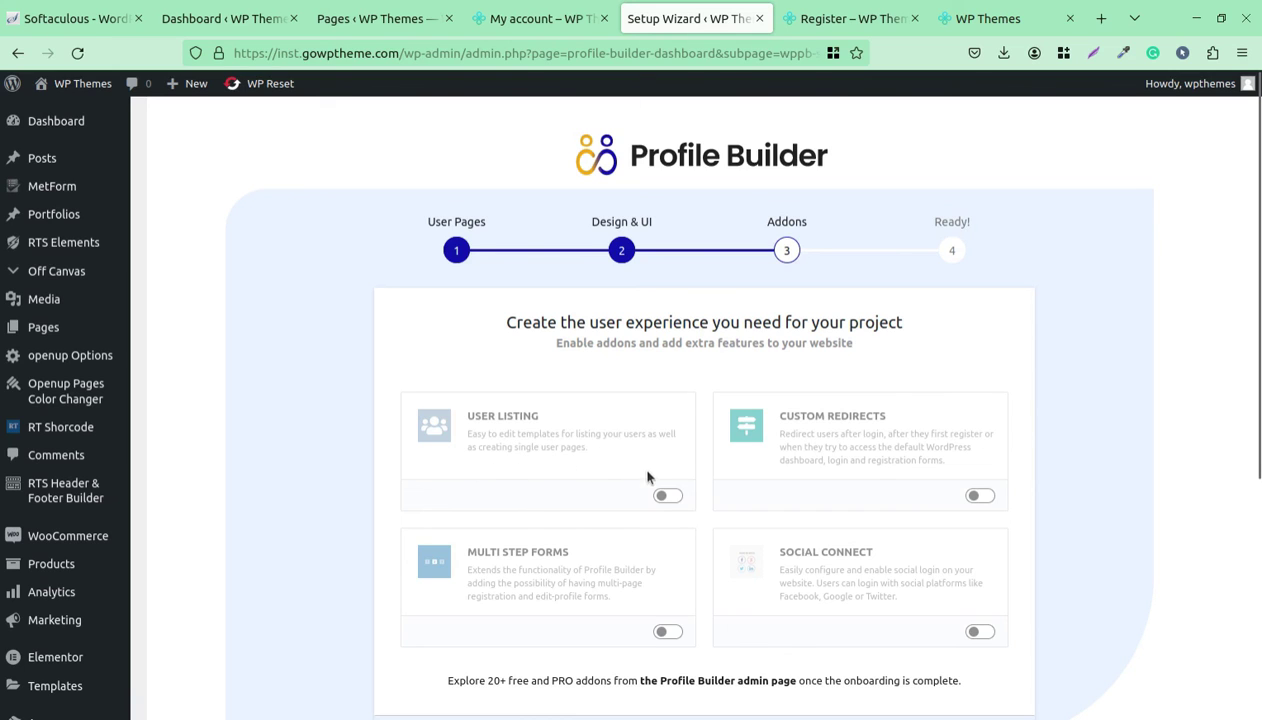
pyautogui.scroll(-2, 853, 470)
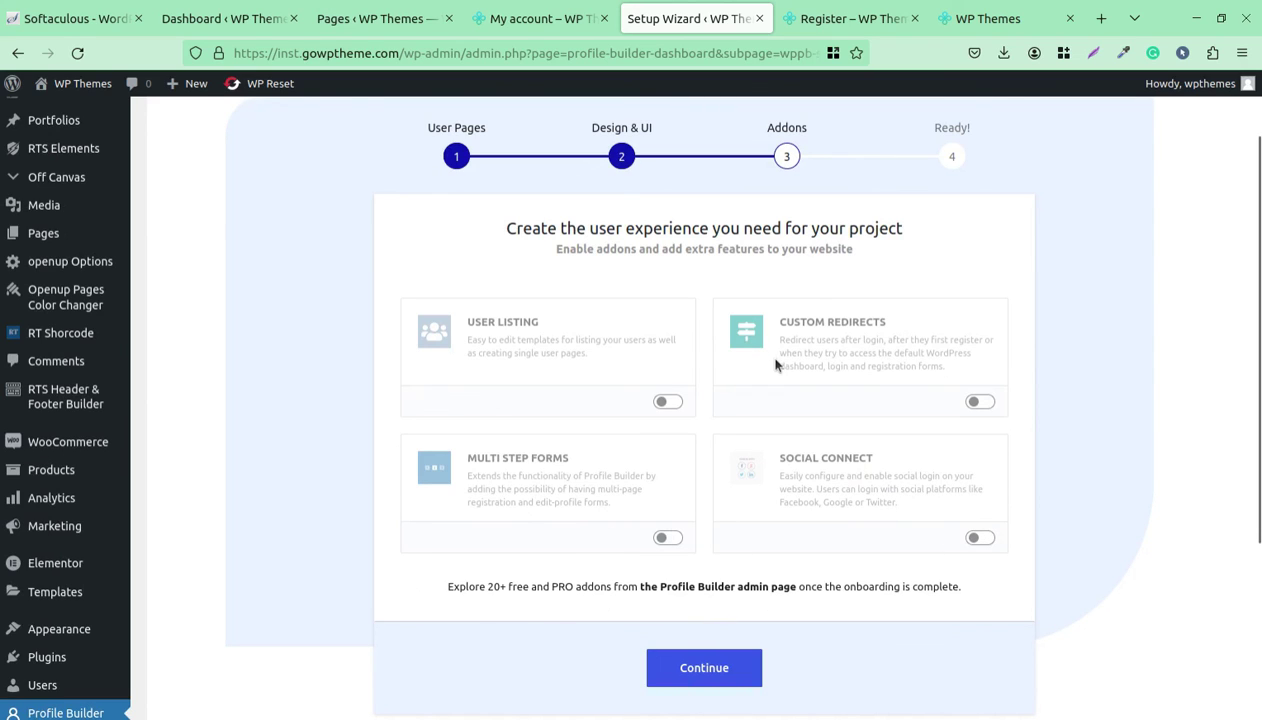
pyautogui.scroll(2, 924, 348)
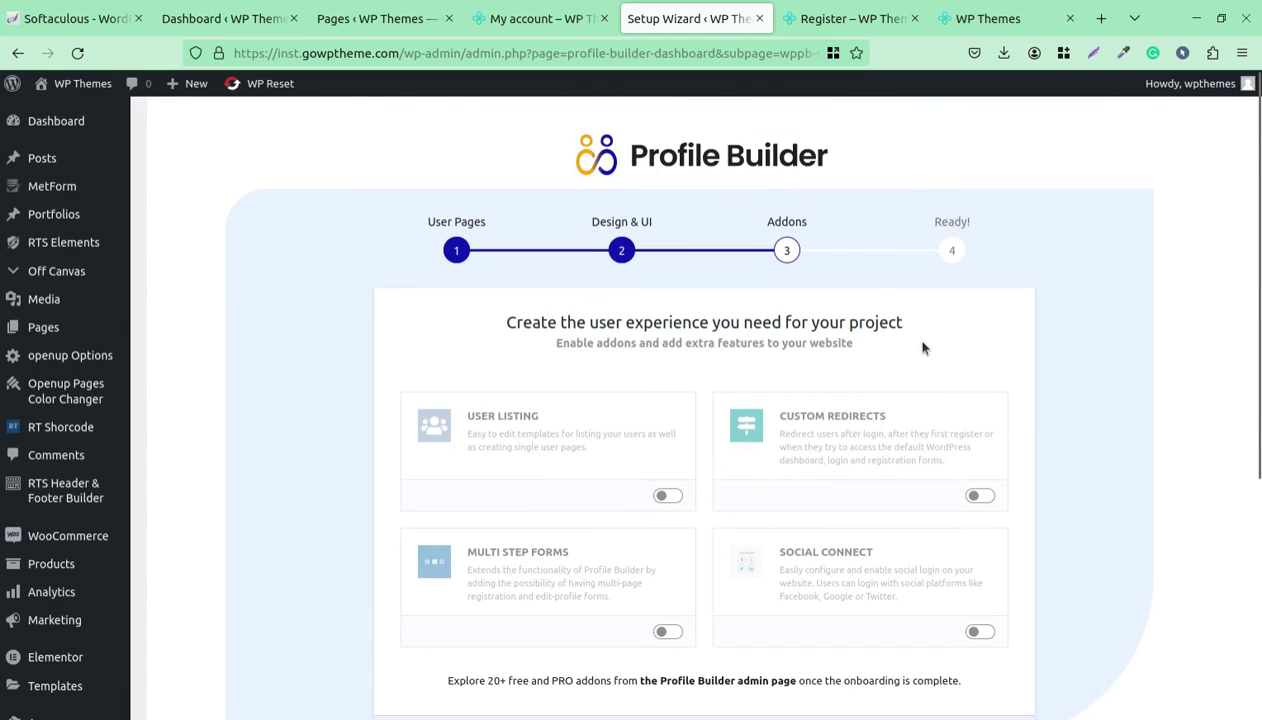